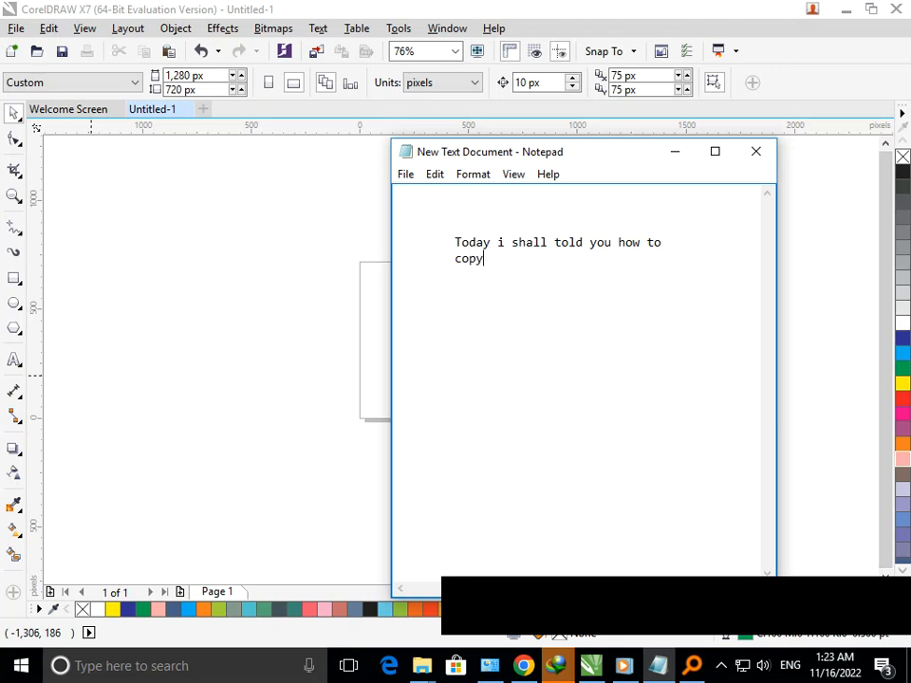
# Step: Complete the introductory sentence in the note with "object three method" after "copy"
pyautogui.write('object there')
pyautogui.press('BackSpace')
pyautogui.write('e')
pyautogui.press('BackSpace')
pyautogui.press('BackSpace')
pyautogui.press('BackSpace')
pyautogui.write('ree method')
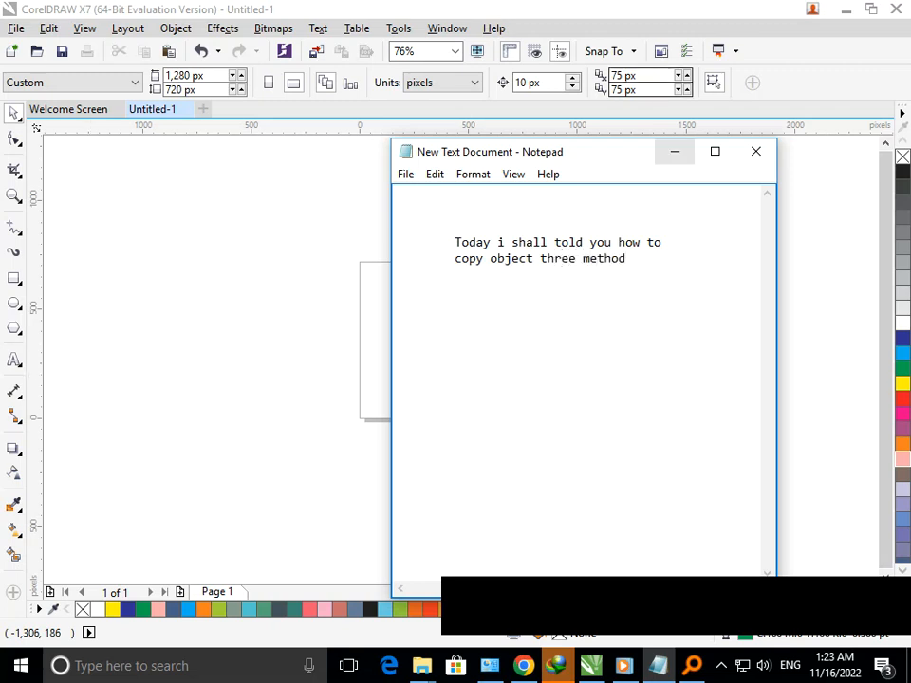
# Step: Switch to CorelDRAW and draw a rectangle about 229 by 241 px near the page's upper-left corner
pyautogui.click(675, 152)
pyautogui.click(13, 278)
pyautogui.moveTo(375, 286)
pyautogui.mouseDown()
pyautogui.moveTo(435, 331)
pyautogui.moveTo(426, 338)
pyautogui.mouseUp()
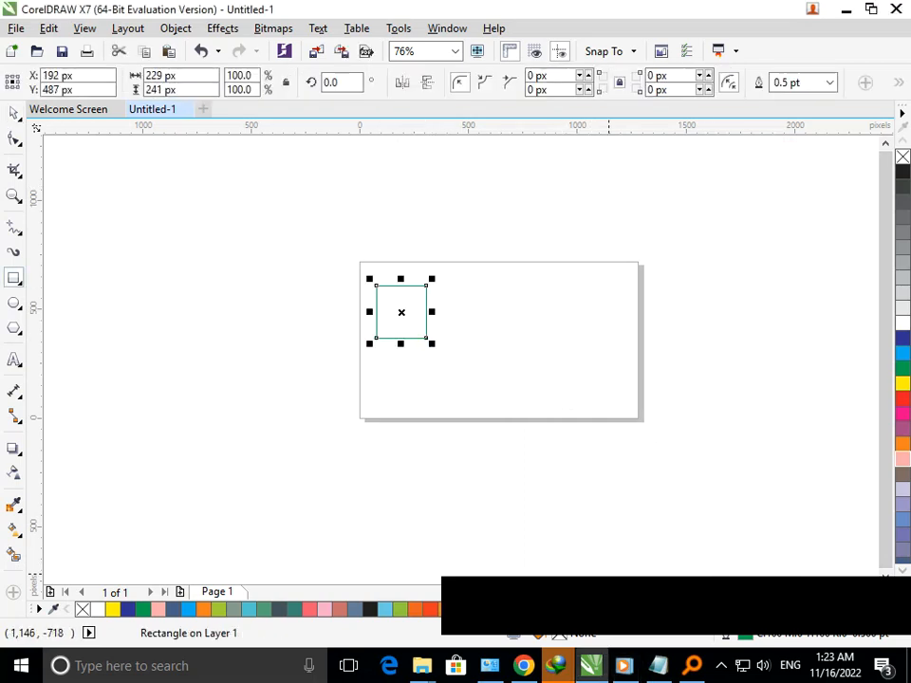
# Step: Switch to Notepad and add the lines "one is click on object drag" and "then right click then its copy"
pyautogui.click(658, 665)
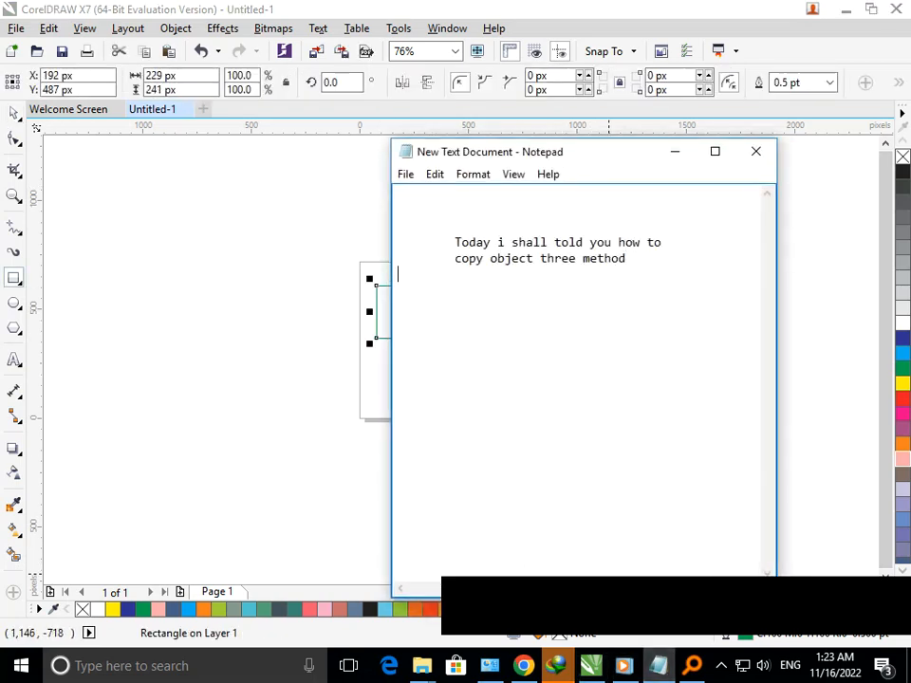
pyautogui.press('Return')
pyautogui.write('one is click on')
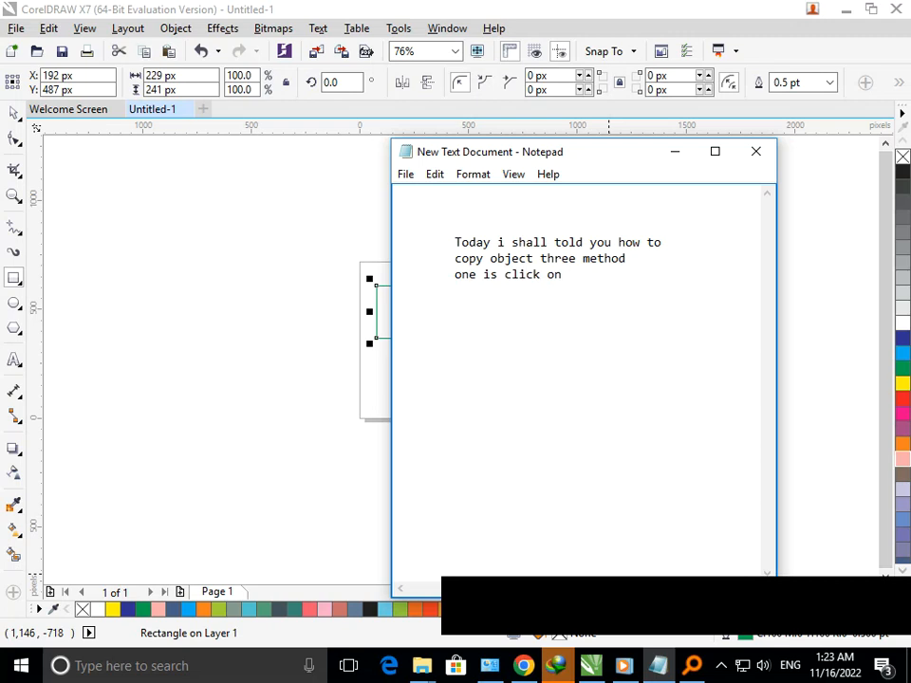
pyautogui.write(' object')
pyautogui.write(' drag')
pyautogui.write('then ')
pyautogui.write('right click ')
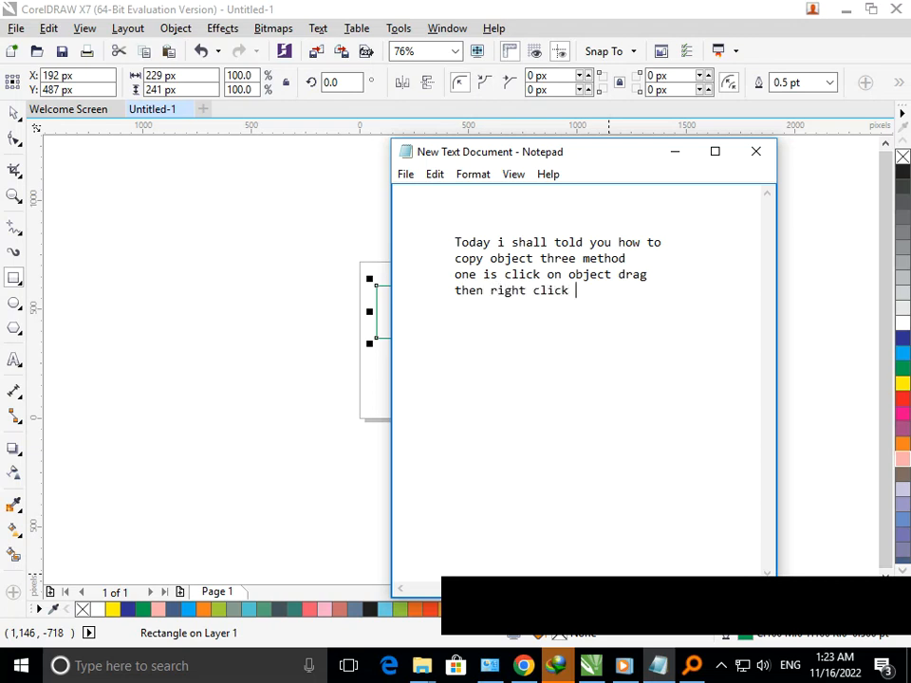
pyautogui.write('then the')
pyautogui.press('BackSpace')
pyautogui.press('BackSpace')
pyautogui.press('BackSpace')
pyautogui.write('its coop')
pyautogui.press('BackSpace')
pyautogui.write('py')
# Step: Switch to CorelDRAW and scale the rectangle down to about 136 by 143 px in the page's upper-left corner
pyautogui.click(674, 152)
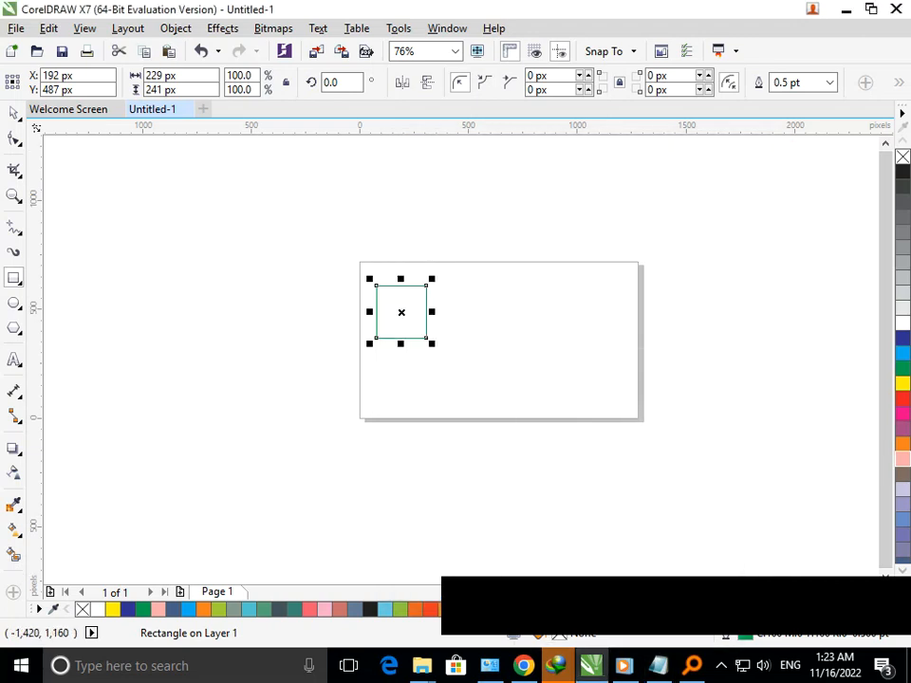
pyautogui.click(14, 113)
pyautogui.click(294, 368)
pyautogui.click(375, 337)
pyautogui.moveTo(370, 342); pyautogui.dragTo(411, 289)
# Step: Fill the small rectangle with dark blue and place a copy of it just to its right
pyautogui.click(396, 340)
pyautogui.click(902, 338)
pyautogui.click(511, 356)
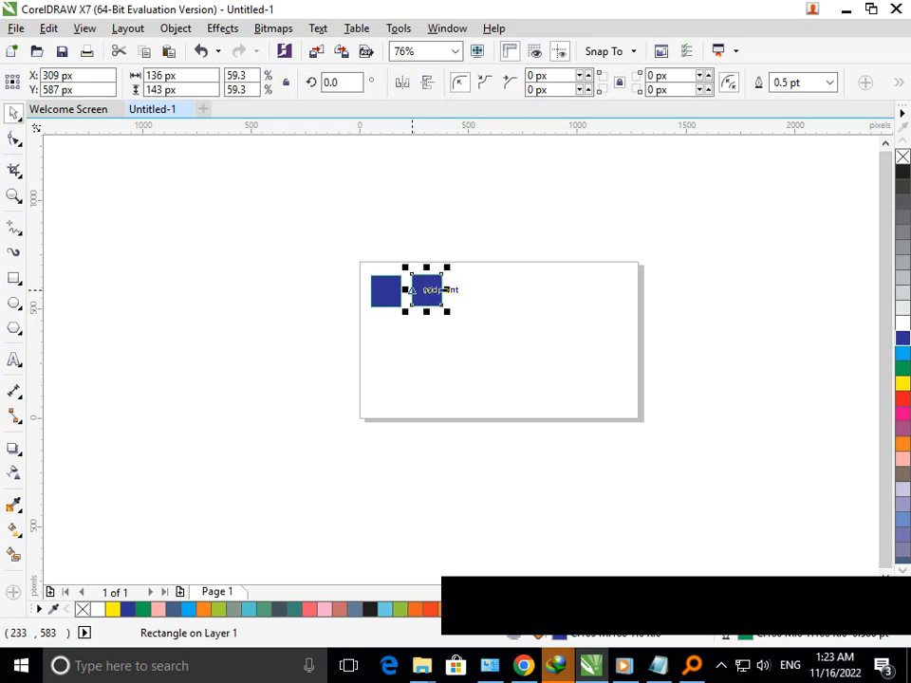
# Step: Switch to Notepad and add the line "if you want more copies" below the first method
pyautogui.click(659, 666)
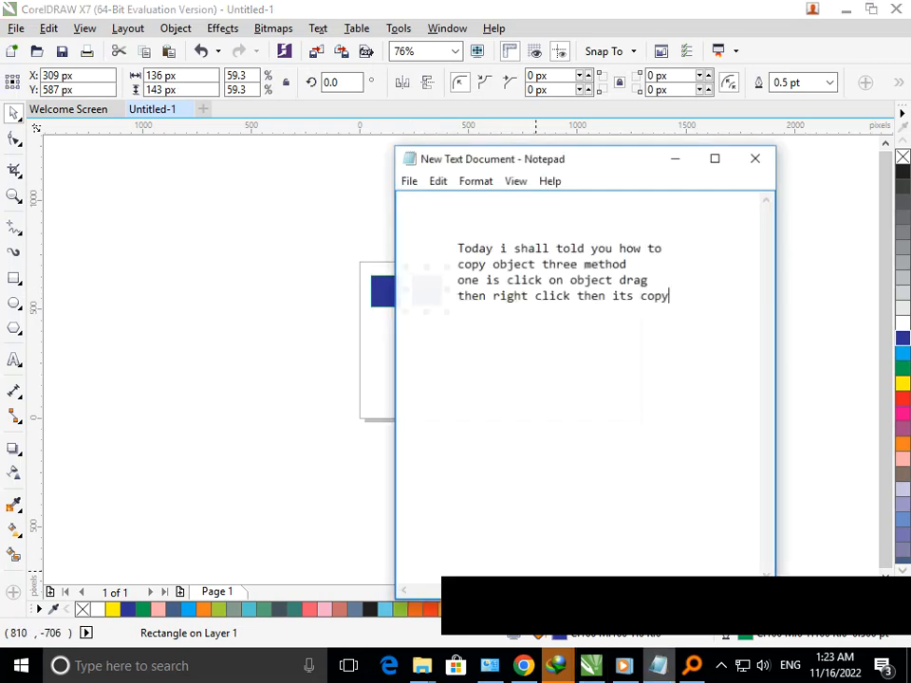
pyautogui.write('if you wan')
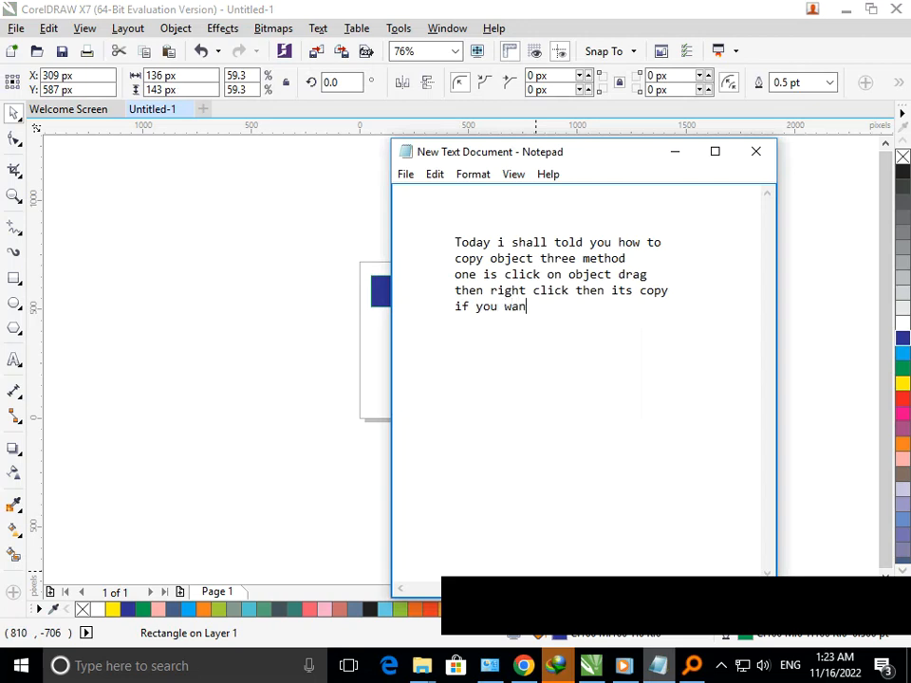
pyautogui.write('t more copu')
pyautogui.press('BackSpace')
pyautogui.write('ies th')
pyautogui.press('BackSpace')
pyautogui.press('BackSpace')
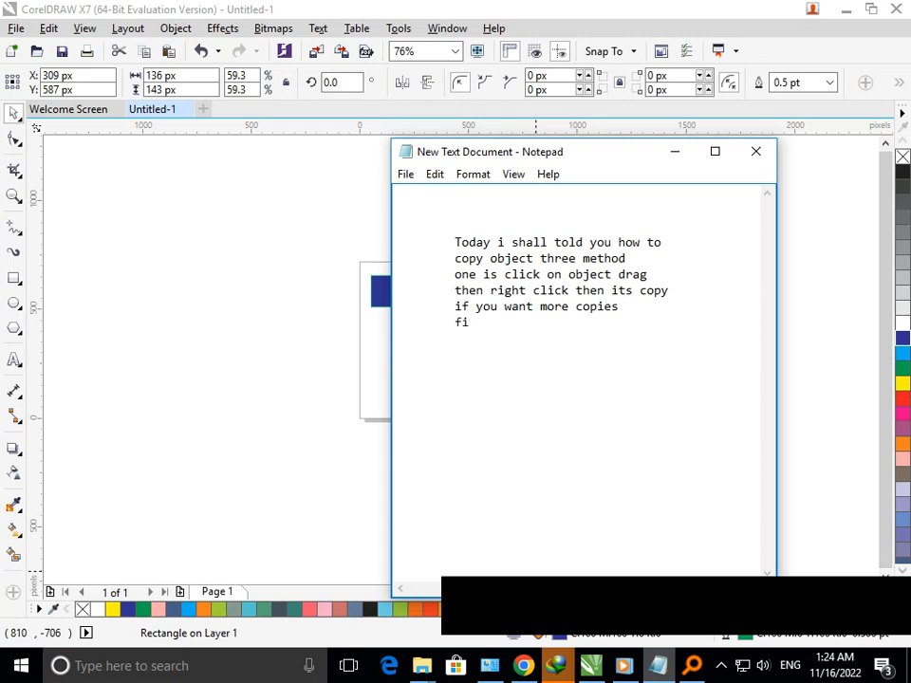
# Step: Add the lines "first click on object then drag", "then right click then control + d" and "for more copies" to the note
pyautogui.write('first click on objec')
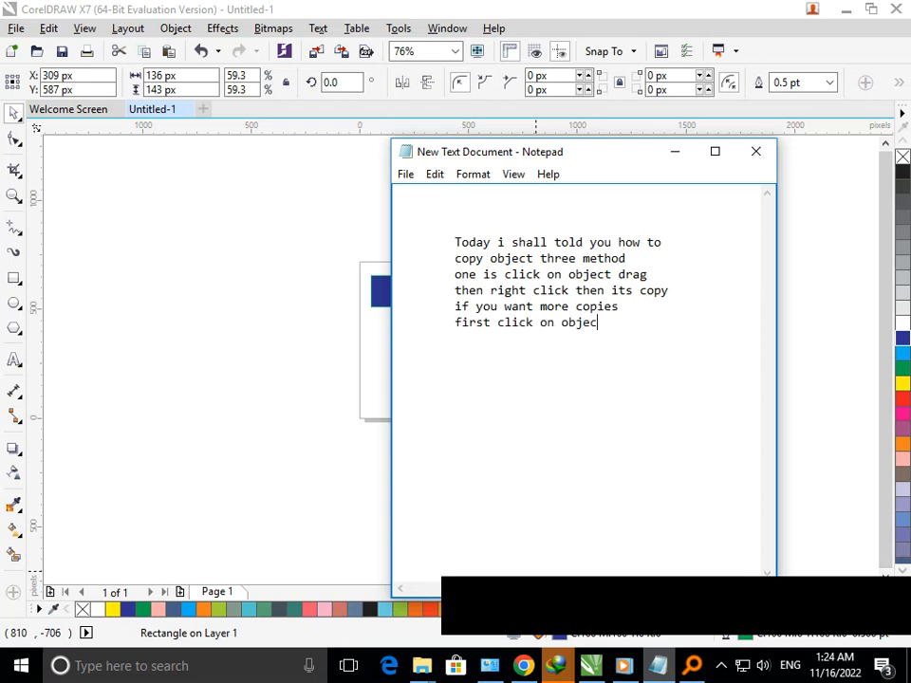
pyautogui.write('t eh')
pyautogui.press('BackSpace')
pyautogui.press('BackSpace')
pyautogui.write('then drag')
pyautogui.press('Return')
pyautogui.write('then')
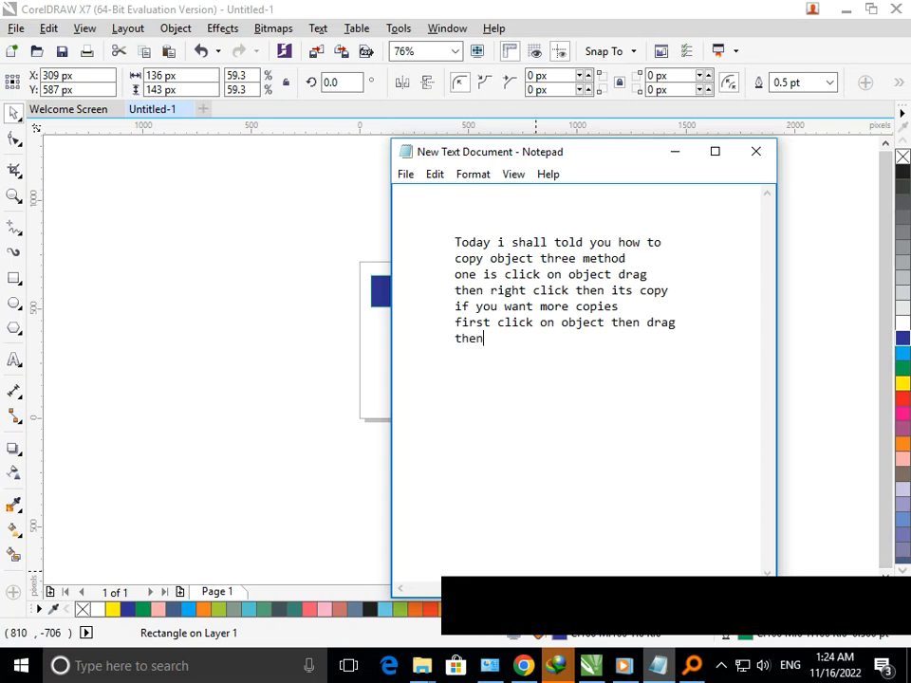
pyautogui.write(' right click then control')
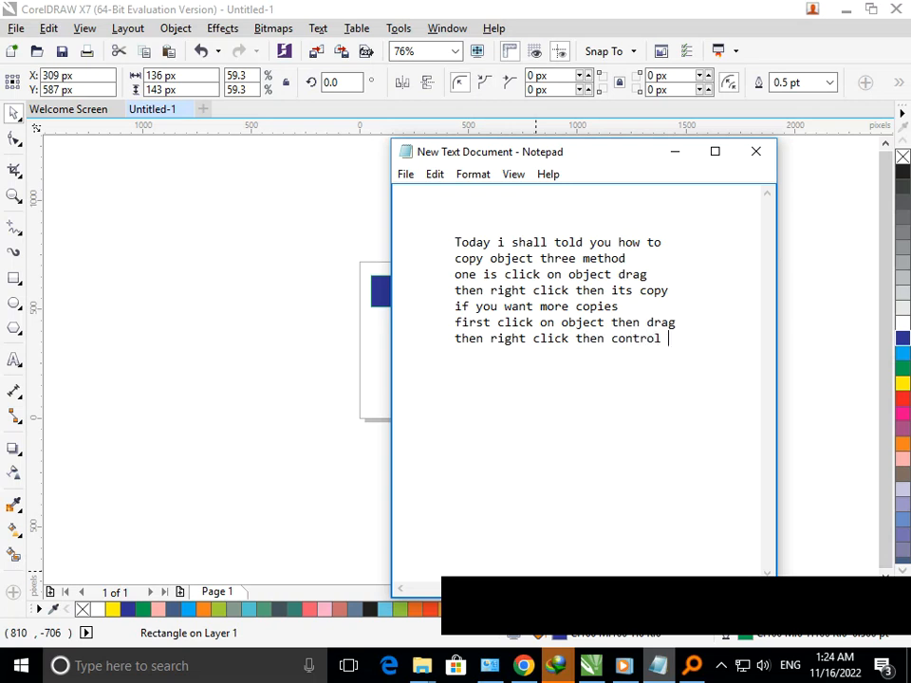
pyautogui.write(' + d for ')
pyautogui.write('m')
pyautogui.press('BackSpace')
pyautogui.write('for more copies')
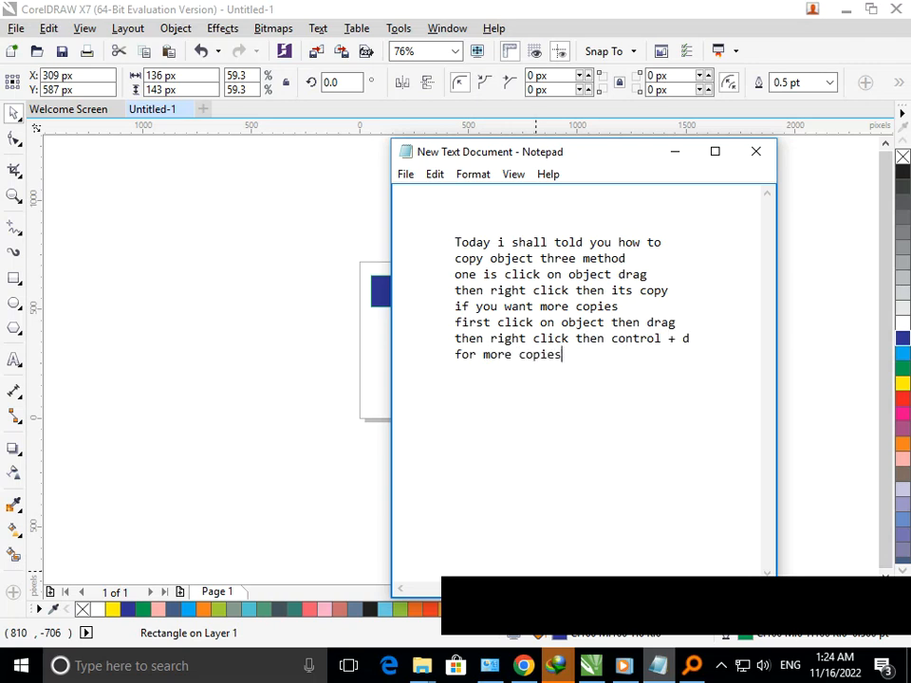
# Step: Switch to CorelDRAW and try to copy the second blue square to its right and repeat it with Duplicate at 75 px offsets
pyautogui.click(675, 152)
pyautogui.click(426, 291)
pyautogui.click(426, 290)
pyautogui.click(410, 327)
pyautogui.moveTo(425, 288); pyautogui.dragTo(462, 290)
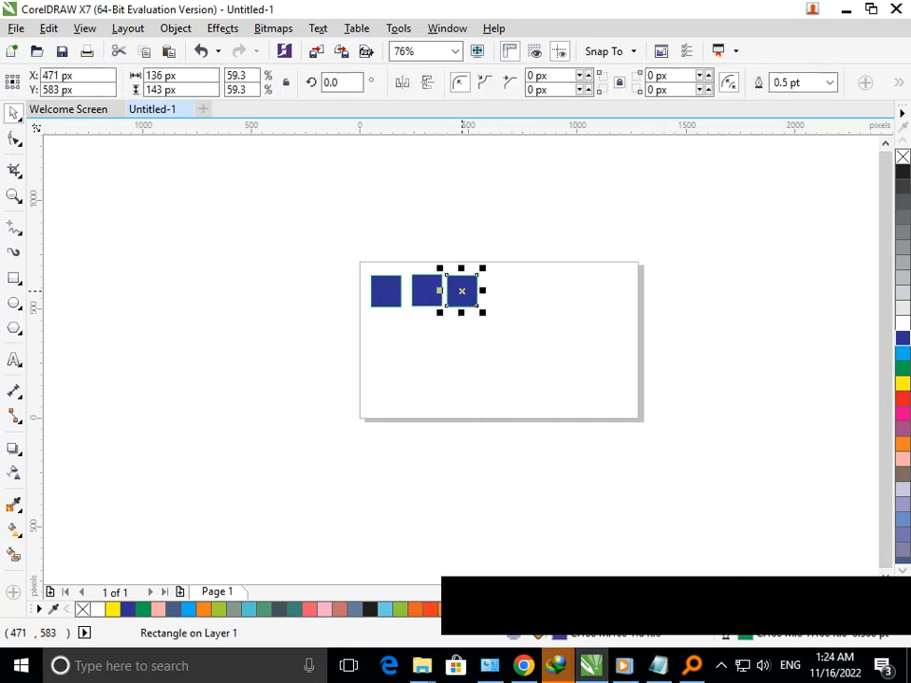
pyautogui.hotkey('ctrl', 'd')
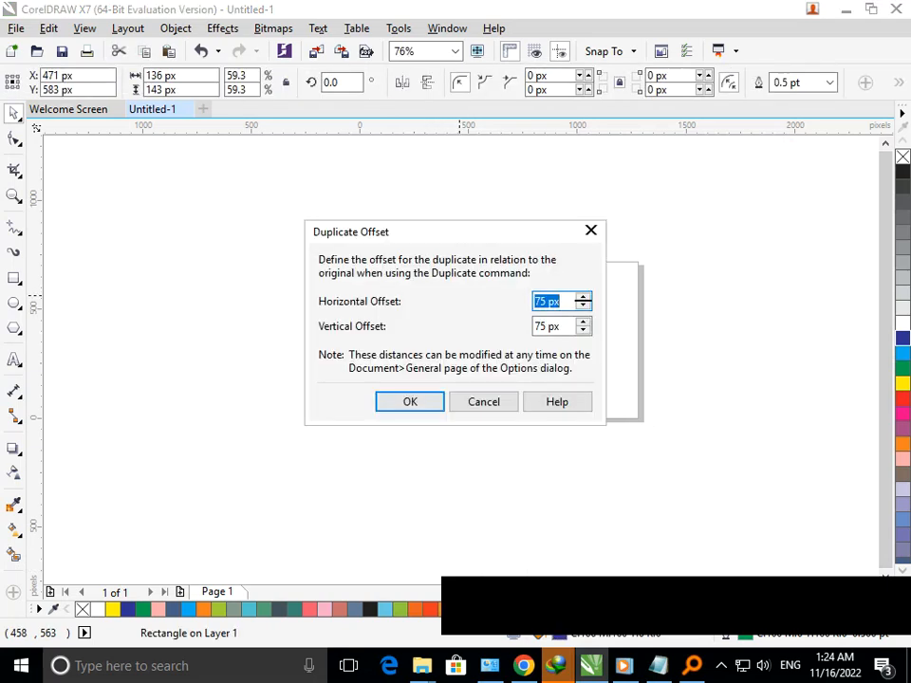
pyautogui.click(422, 398)
pyautogui.hotkey('ctrl', 'z')
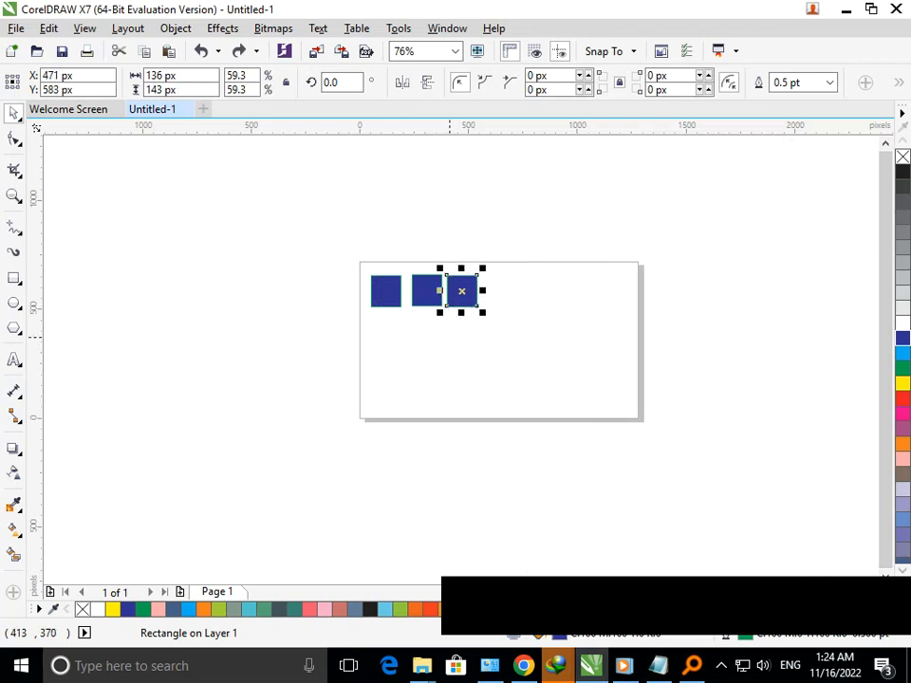
pyautogui.hotkey('ctrl', 'z')
# Step: Copy the second blue square to its right and repeat the copy to complete a row of seven squares
pyautogui.moveTo(427, 290); pyautogui.dragTo(465, 291)
pyautogui.rightClick(465, 290)
pyautogui.hotkey('ctrl', 'r')
pyautogui.hotkey('ctrl', 'r')
pyautogui.hotkey('ctrl', 'r')
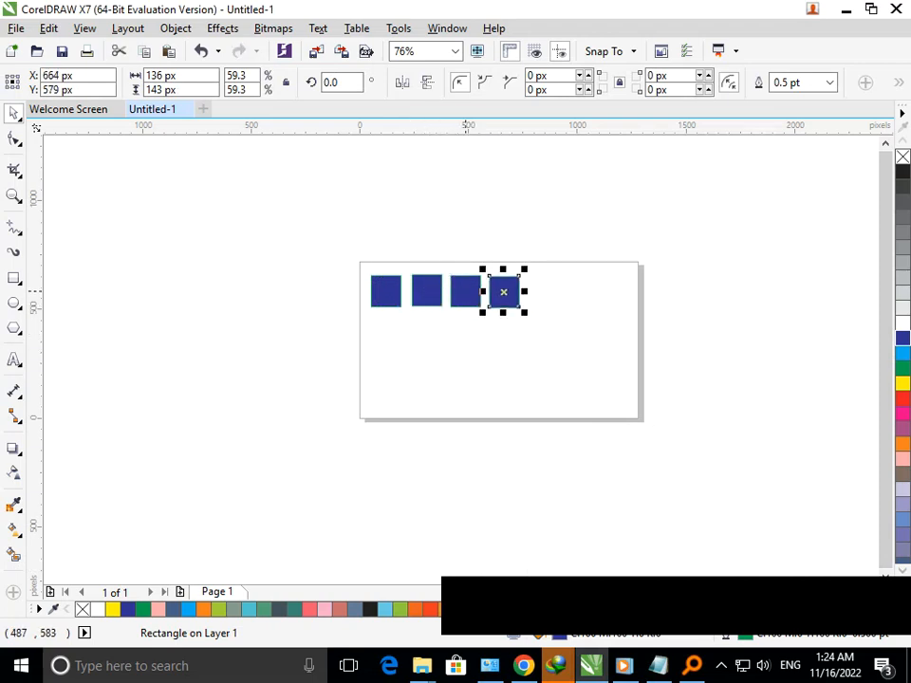
pyautogui.hotkey('ctrl', 'r')
# Step: Copy the whole row of squares directly below itself and repeat the copy to build six rows
pyautogui.moveTo(356, 240); pyautogui.dragTo(645, 318)
pyautogui.moveTo(581, 302); pyautogui.dragTo(575, 347)
pyautogui.rightClick(575, 347)
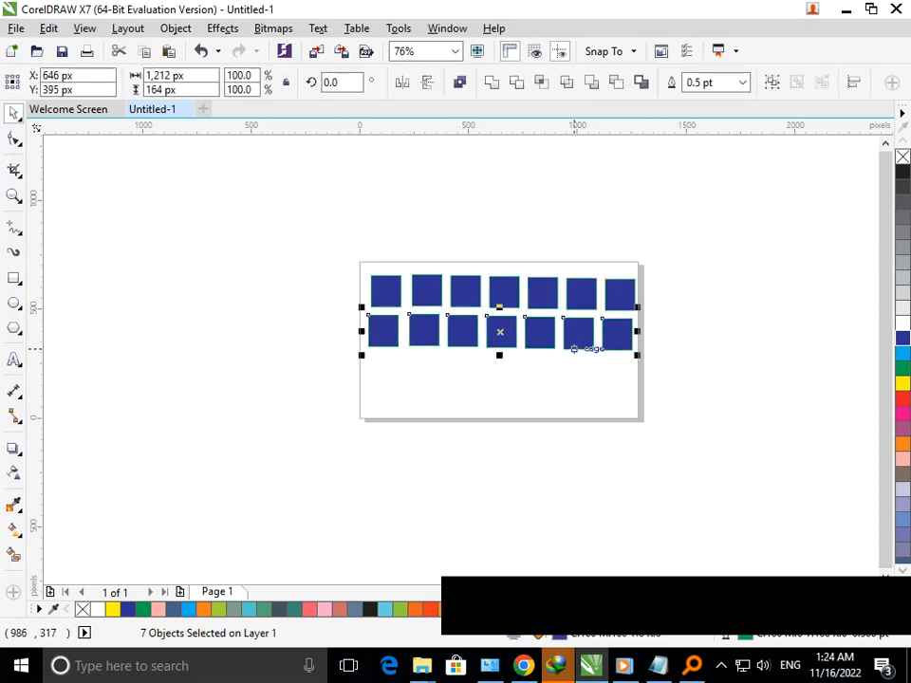
pyautogui.hotkey('ctrl', 'r')
pyautogui.hotkey('ctrl', 'r')
pyautogui.hotkey('ctrl', 'r')
pyautogui.hotkey('ctrl', 'r')
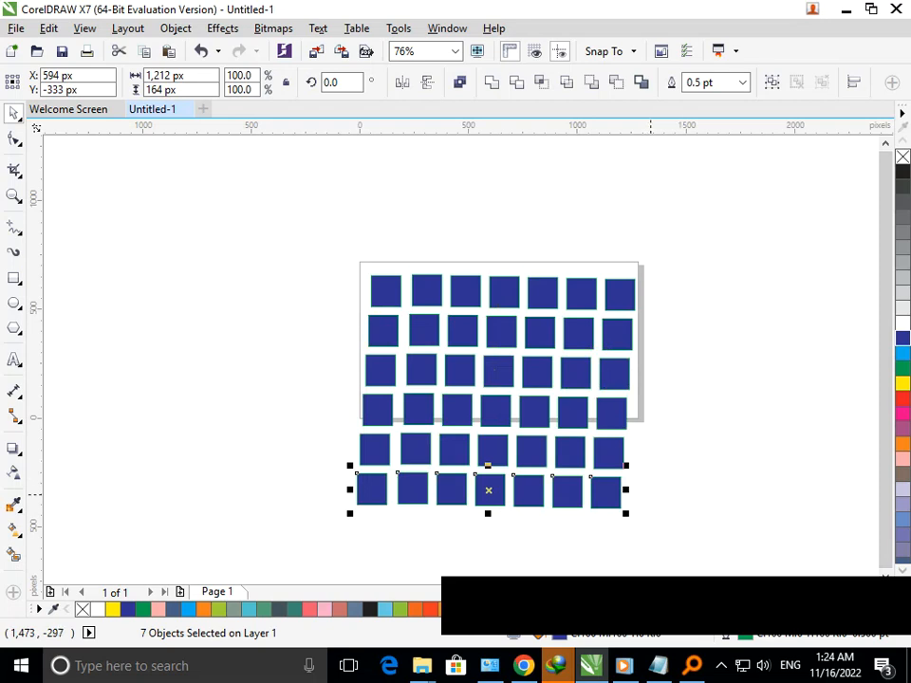
# Step: Scale the entire grid of squares down to about 494 by 415 px and rotate it by about 1.8 degrees
pyautogui.click(658, 504)
pyautogui.moveTo(301, 238); pyautogui.dragTo(454, 346)
pyautogui.click(454, 346)
pyautogui.moveTo(370, 380)
pyautogui.mouseDown()
pyautogui.moveTo(383, 385)
pyautogui.moveTo(381, 376)
pyautogui.mouseUp()
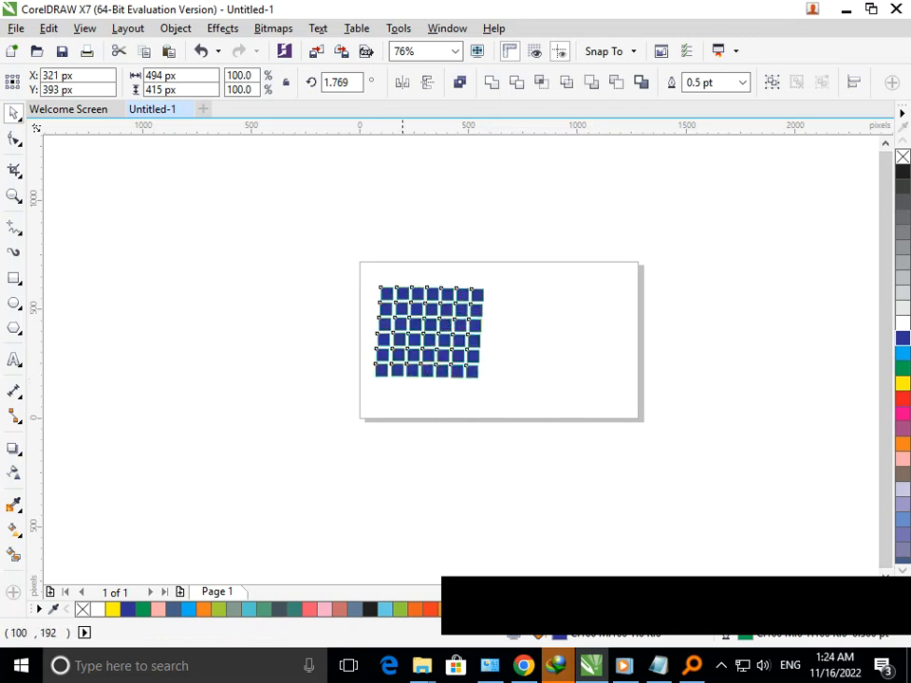
pyautogui.click(417, 446)
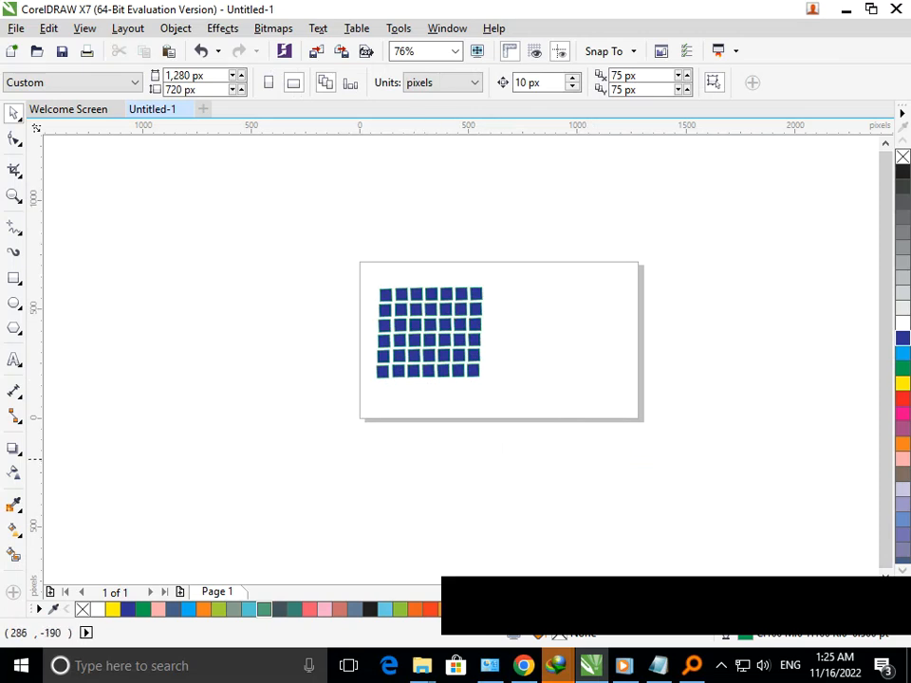
# Step: Move the entire grid of squares into the page's upper-left corner
pyautogui.moveTo(333, 240); pyautogui.dragTo(444, 341)
pyautogui.click(445, 454)
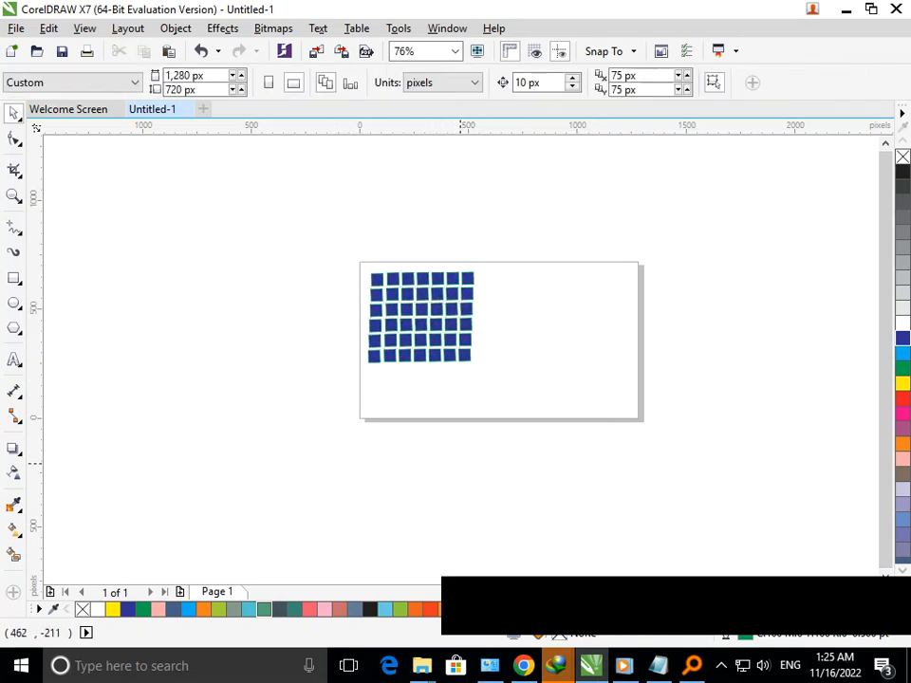
pyautogui.moveTo(355, 265); pyautogui.dragTo(560, 399)
pyautogui.moveTo(416, 332); pyautogui.dragTo(187, 285)
pyautogui.click(342, 421)
pyautogui.moveTo(47, 197); pyautogui.dragTo(312, 368)
pyautogui.moveTo(148, 274); pyautogui.dragTo(402, 311)
pyautogui.click(288, 399)
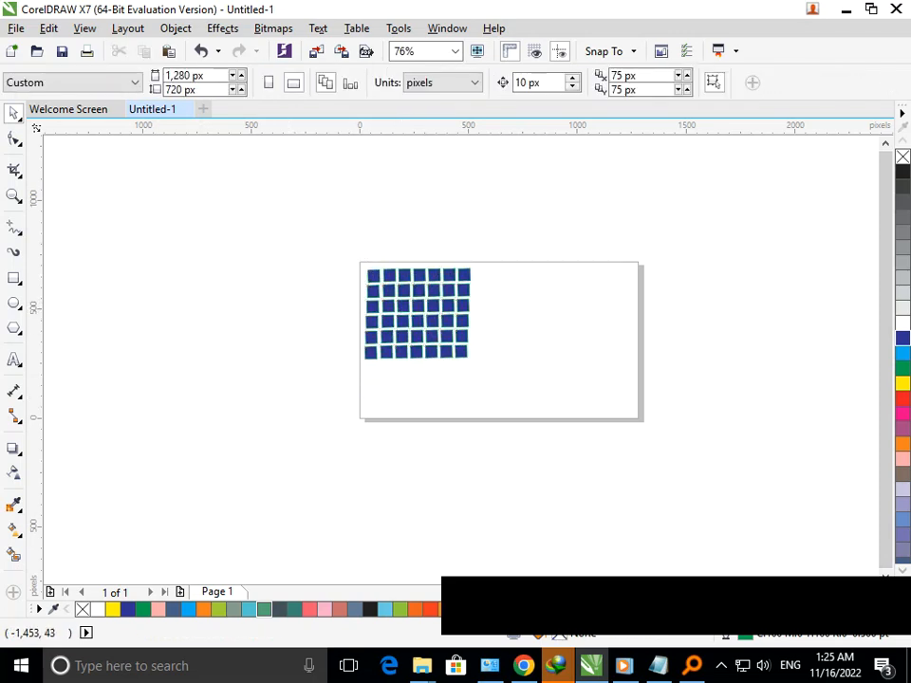
pyautogui.click(456, 350)
pyautogui.rightClick(457, 350)
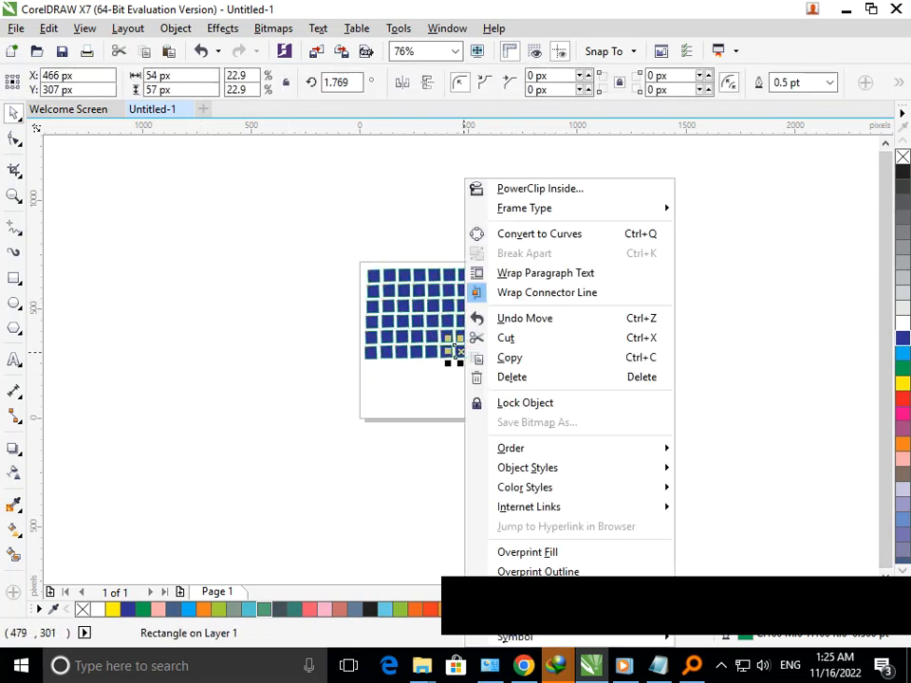
pyautogui.click(421, 445)
# Step: Switch to Notepad and add the lines "second method", "copy control + c" and "paste control + v"
pyautogui.click(658, 666)
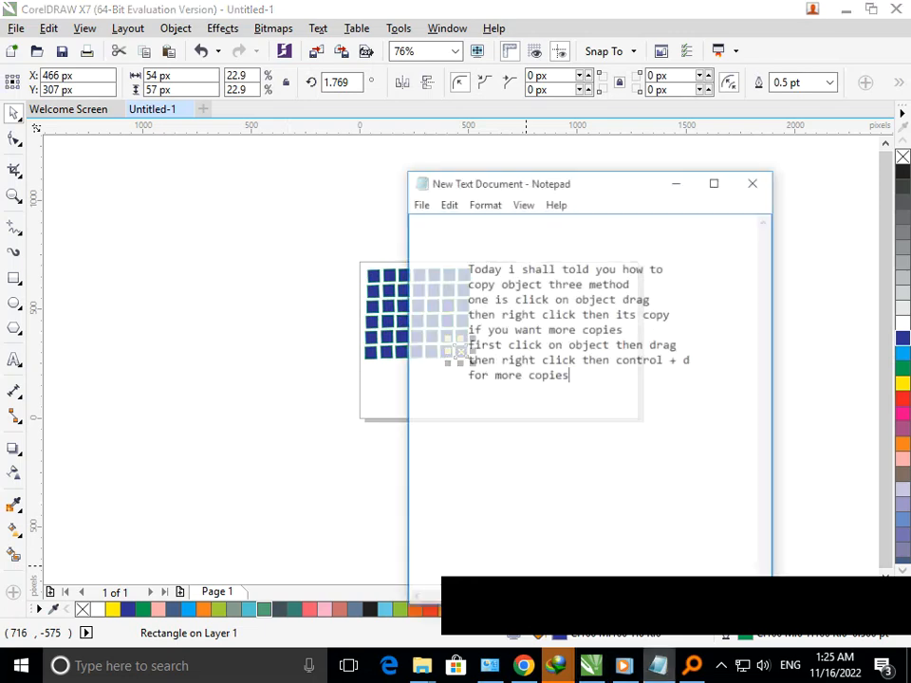
pyautogui.write('se')
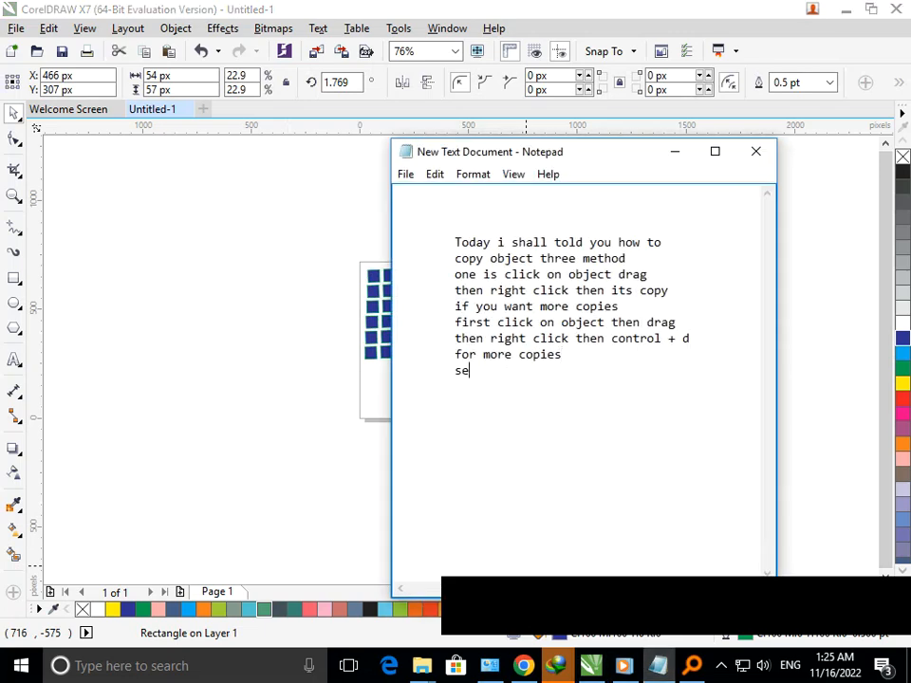
pyautogui.write('cond method')
pyautogui.write('cop')
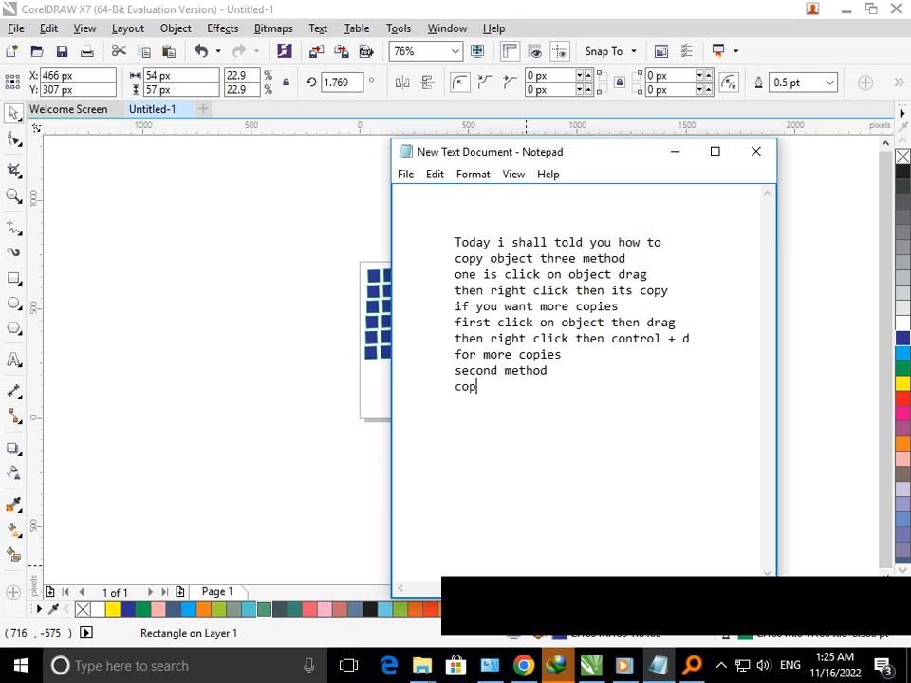
pyautogui.write('y cotn')
pyautogui.press('BackSpace')
pyautogui.press('BackSpace')
pyautogui.write('ntrol + c')
pyautogui.press('Return')
pyautogui.write('paste control')
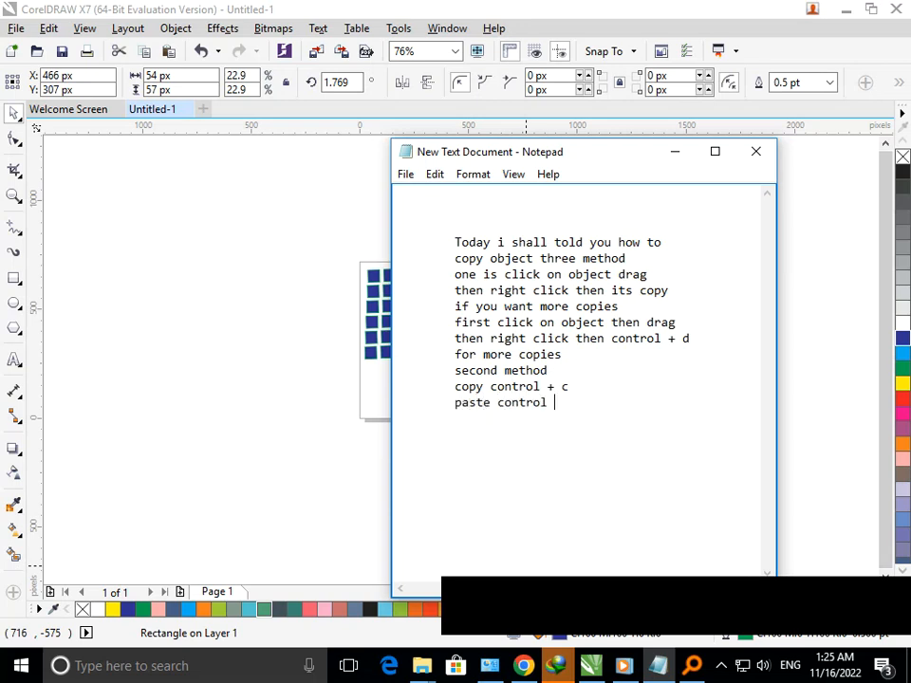
pyautogui.write(' + v')
# Step: Switch to CorelDRAW, move the grid's bottom-right square below the grid's lower-left corner, and place two copies to its right
pyautogui.click(674, 152)
pyautogui.click(498, 370)
pyautogui.moveTo(456, 352); pyautogui.dragTo(379, 393)
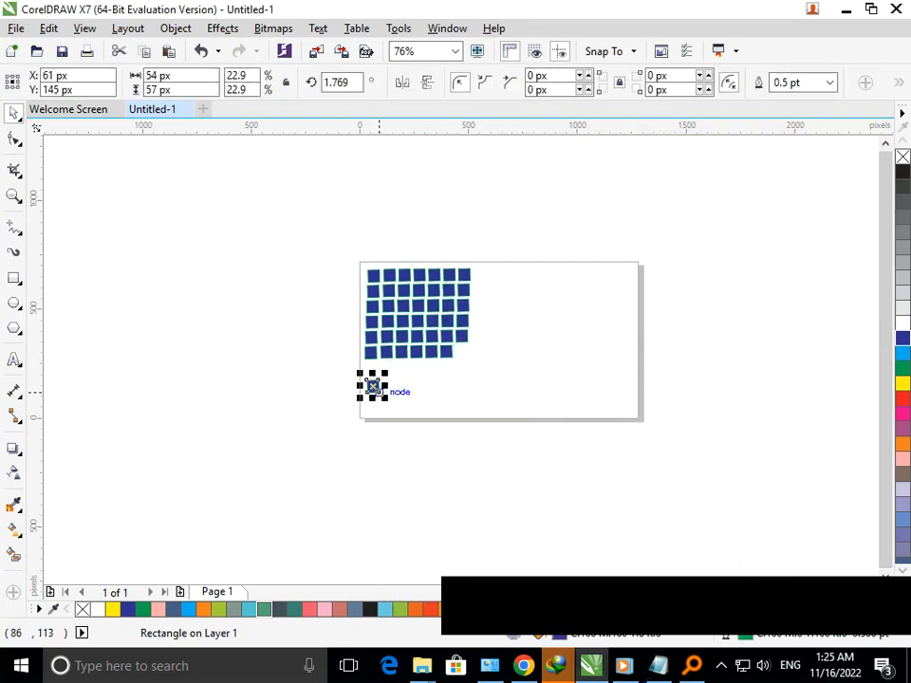
pyautogui.moveTo(370, 386); pyautogui.dragTo(394, 384)
pyautogui.rightClick(501, 387)
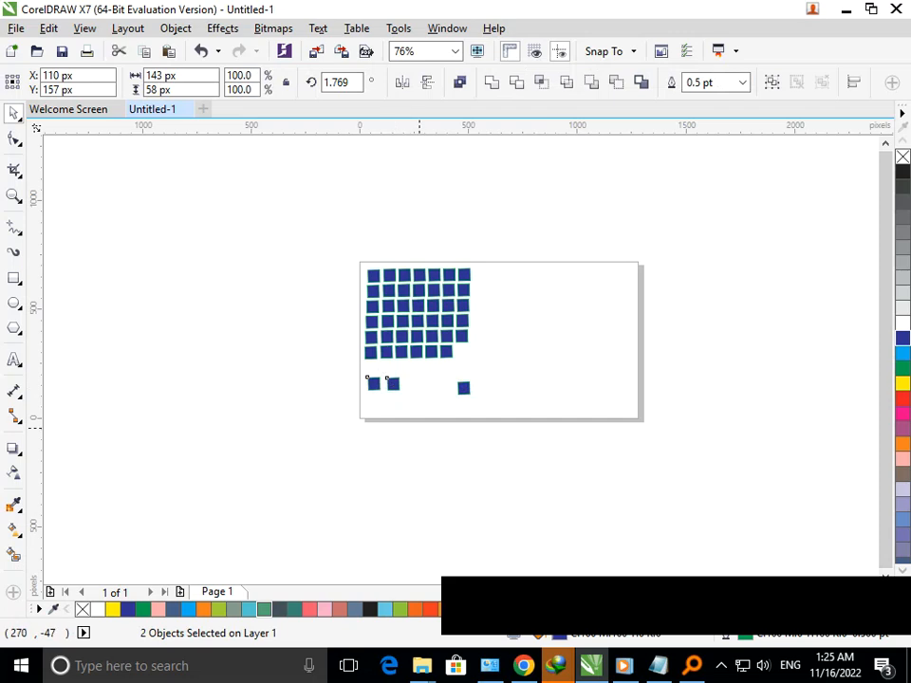
# Step: Move the distant third square beside the other two squares below the grid, evenly spaced in line
pyautogui.click(418, 428)
pyautogui.click(462, 388)
pyautogui.moveTo(464, 393); pyautogui.dragTo(413, 389)
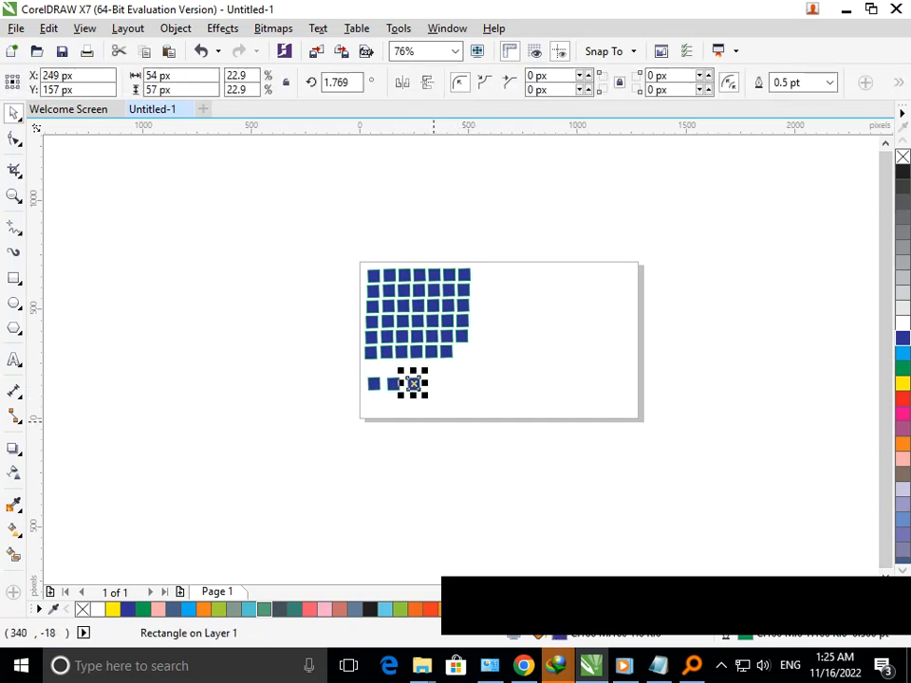
pyautogui.click(435, 421)
# Step: Move the third square from below the grid to the right of the grid's top row and fill it red
pyautogui.moveTo(340, 239); pyautogui.dragTo(698, 450)
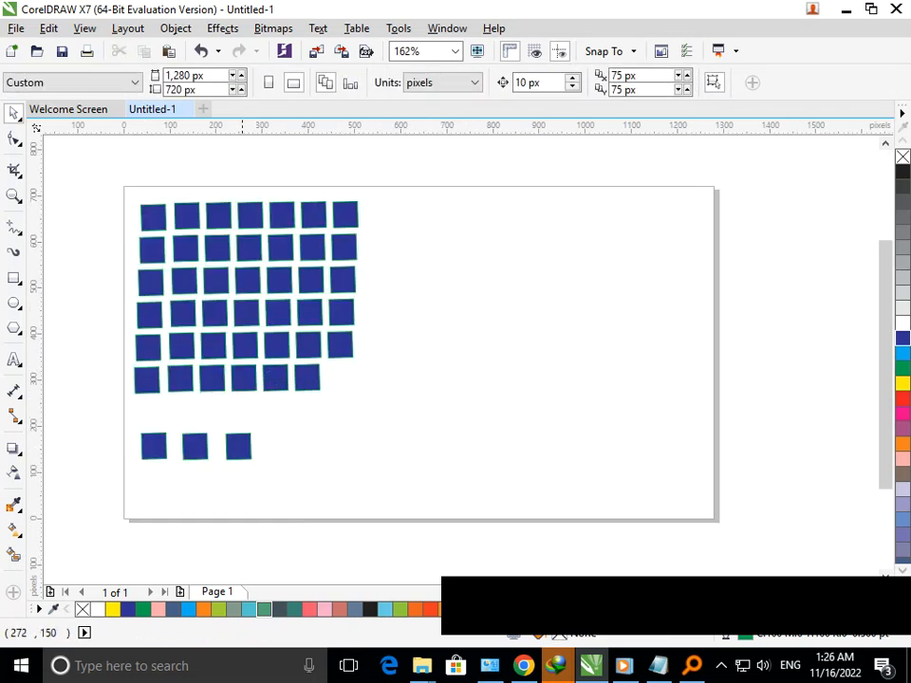
pyautogui.moveTo(240, 455); pyautogui.dragTo(410, 228)
pyautogui.click(442, 288)
pyautogui.click(418, 211)
pyautogui.click(902, 399)
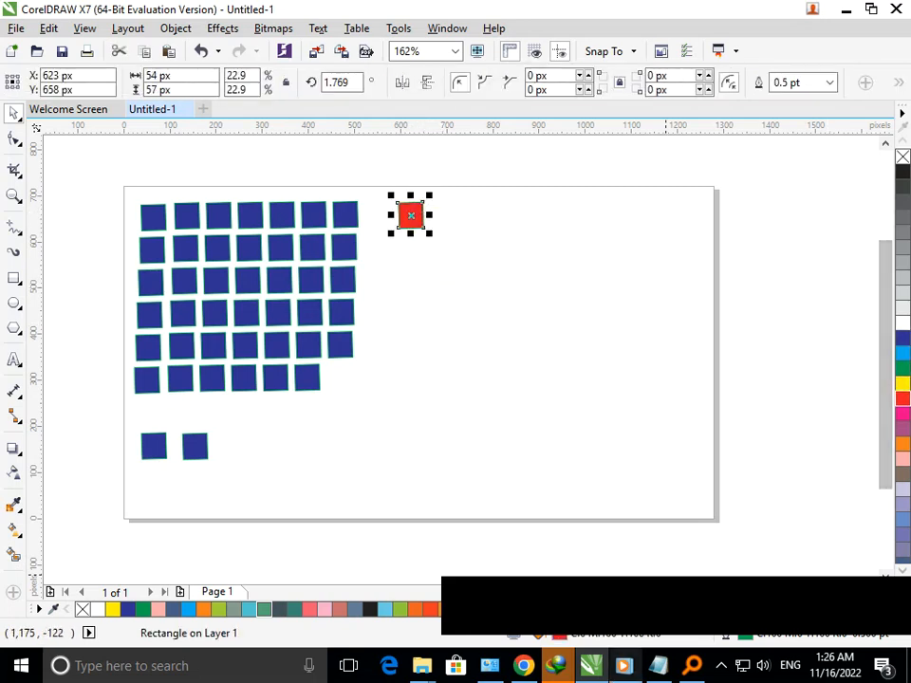
# Step: Switch to Notepad and add the lines "first select object then", "press + on num lock side" and "press +"
pyautogui.click(657, 665)
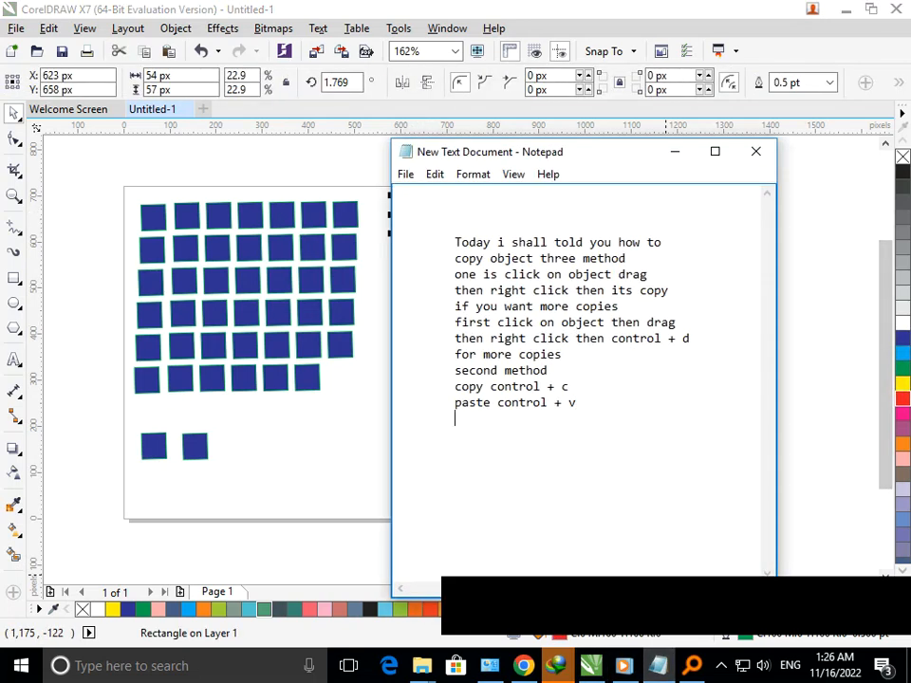
pyautogui.write('first select object the')
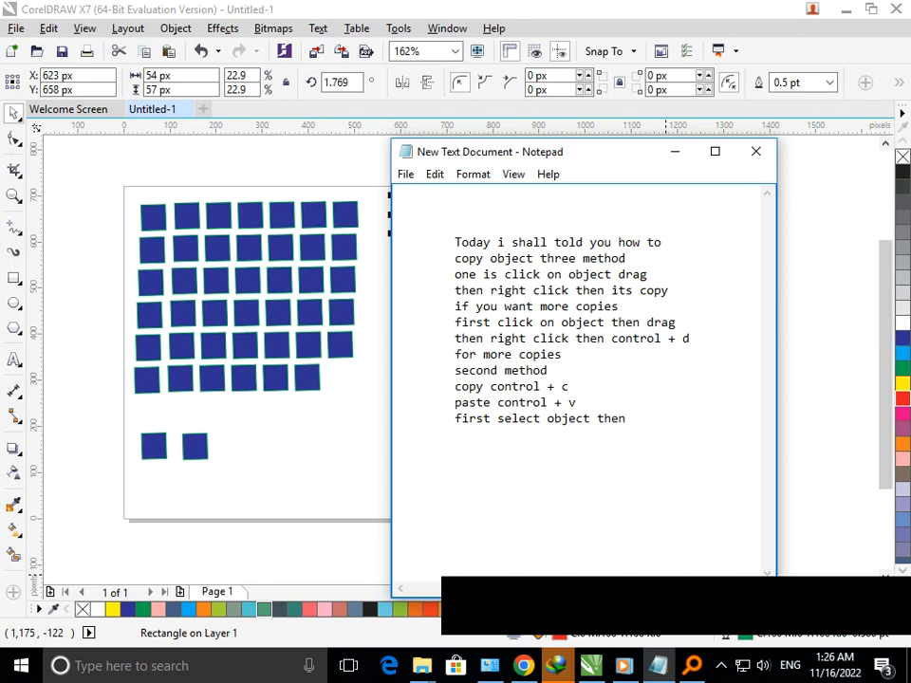
pyautogui.write('n')
pyautogui.press('Return')
pyautogui.write('pres')
pyautogui.write('num')
pyautogui.write('lock side')
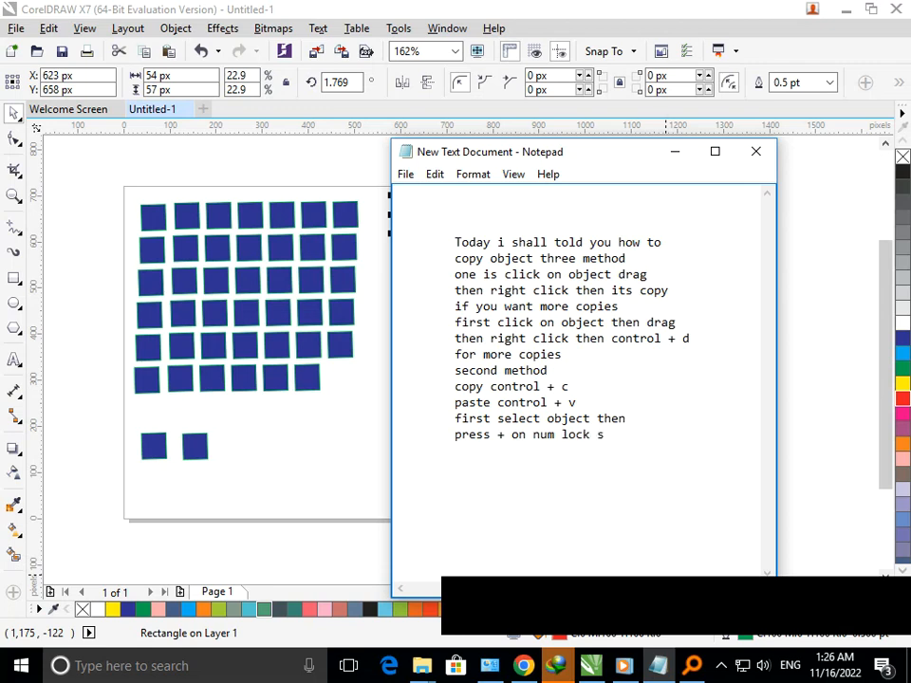
pyautogui.press('Return')
pyautogui.write('press +')
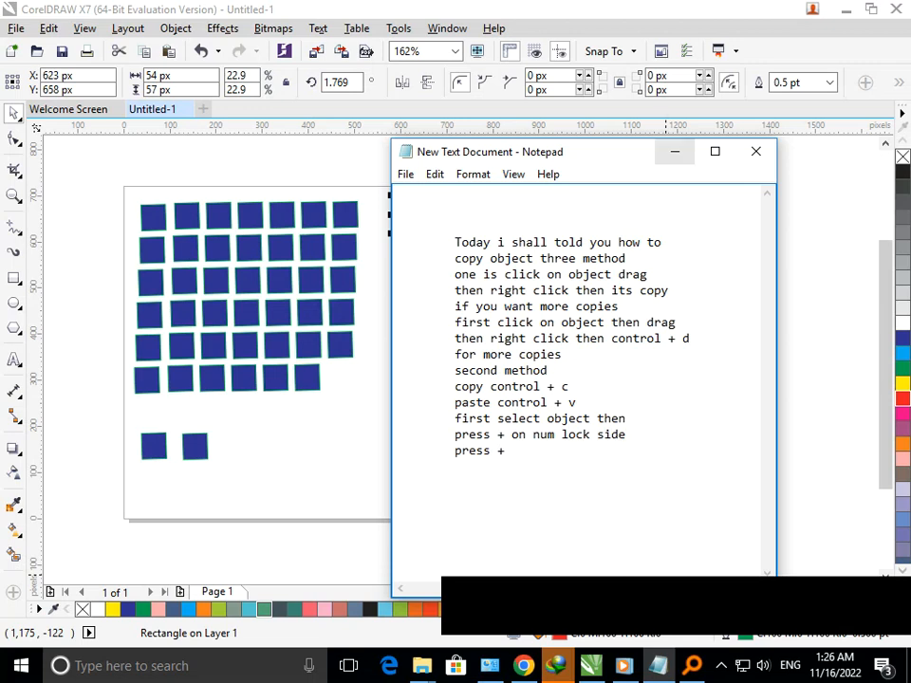
# Step: Switch to CorelDRAW, duplicate the red square in place, and set the copies out in a row of three red squares
pyautogui.click(674, 152)
pyautogui.click(716, 358)
pyautogui.click(413, 218)
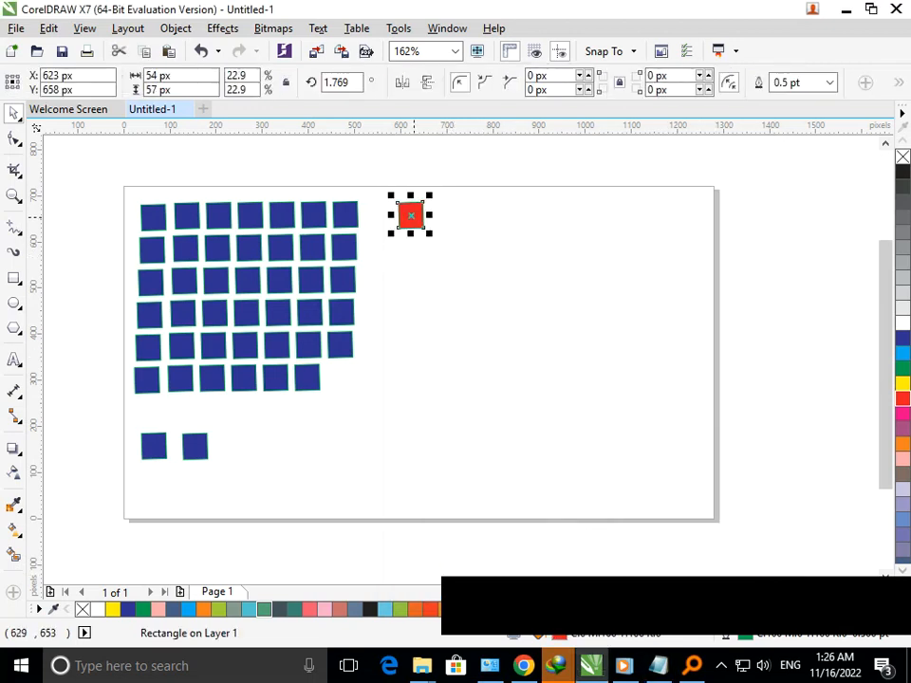
pyautogui.moveTo(412, 218); pyautogui.dragTo(500, 224)
pyautogui.press('KP_Add')
pyautogui.press('KP_Add')
pyautogui.click(454, 219)
pyautogui.click(466, 274)
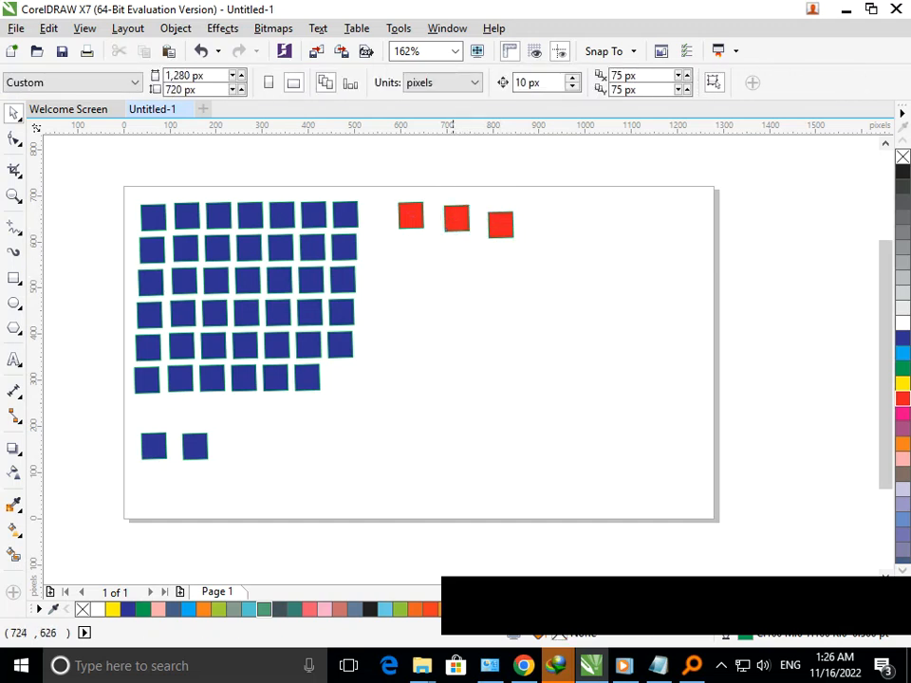
# Step: Switch to Notepad and add the line "one more method"
pyautogui.click(413, 218)
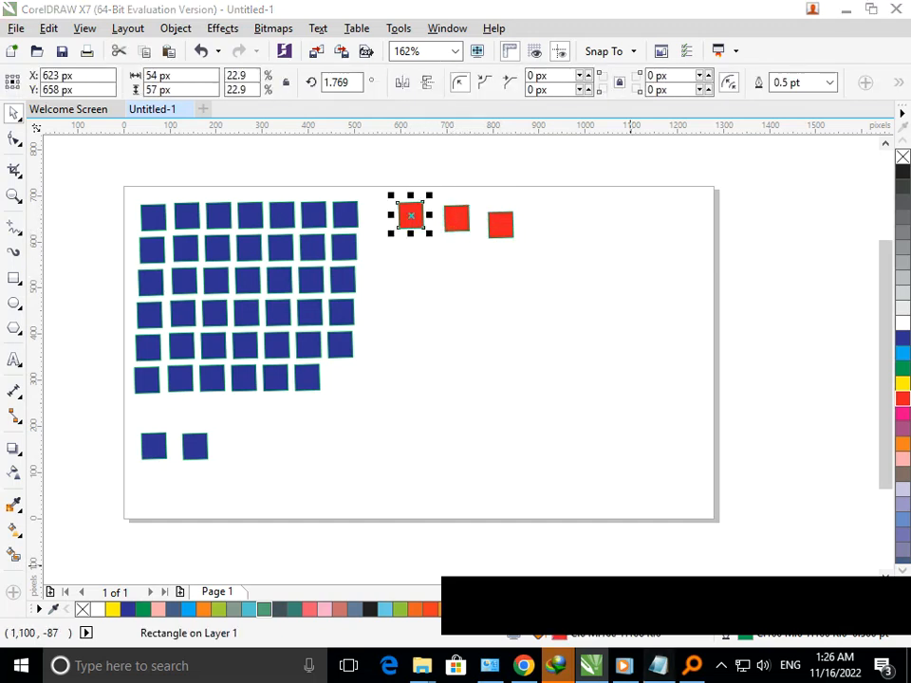
pyautogui.hotkey('alt', 'Tab')
pyautogui.press('Tab')
pyautogui.write('one more method')
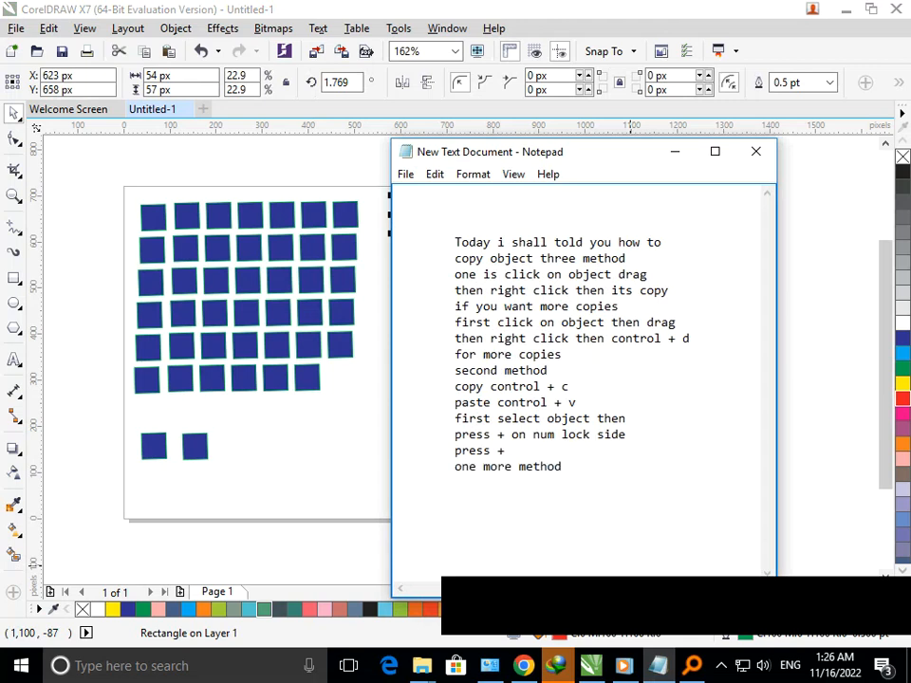
# Step: Switch to CorelDRAW and move the third red square below the first red square
pyautogui.hotkey('alt', 'Tab')
pyautogui.press('Escape')
pyautogui.moveTo(503, 231); pyautogui.dragTo(412, 294)
# Step: Copy the lower red square, paste a duplicate, and place the two squares side by side
pyautogui.click(48, 27)
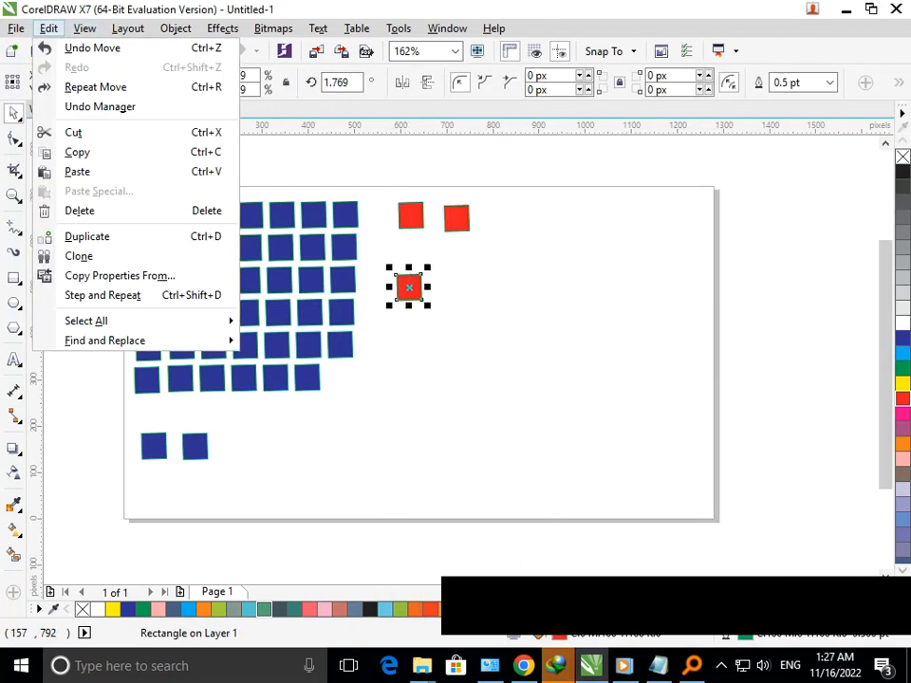
pyautogui.click(78, 152)
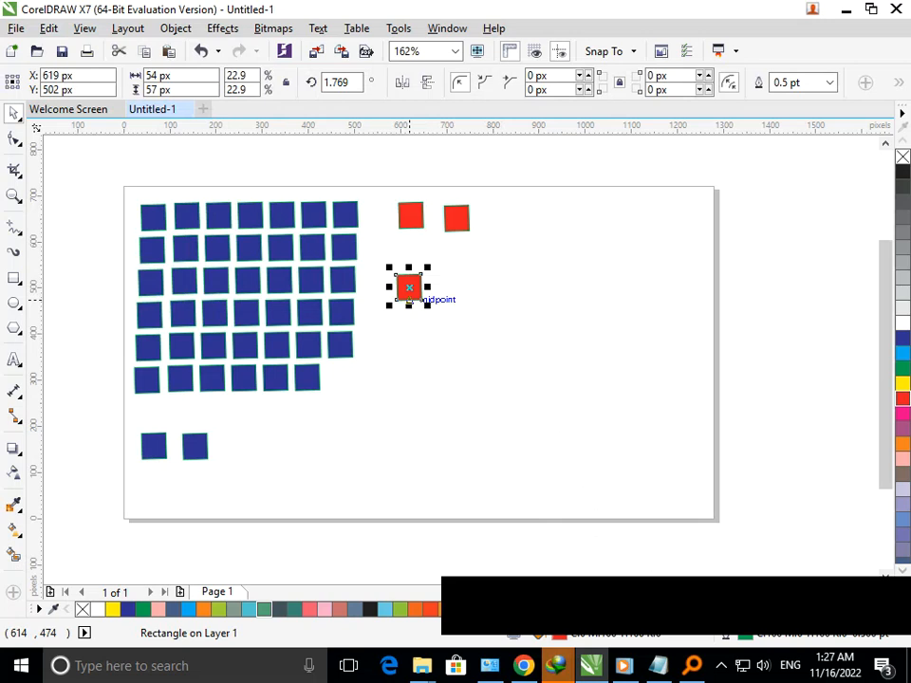
pyautogui.moveTo(409, 286); pyautogui.dragTo(420, 287)
pyautogui.click(49, 28)
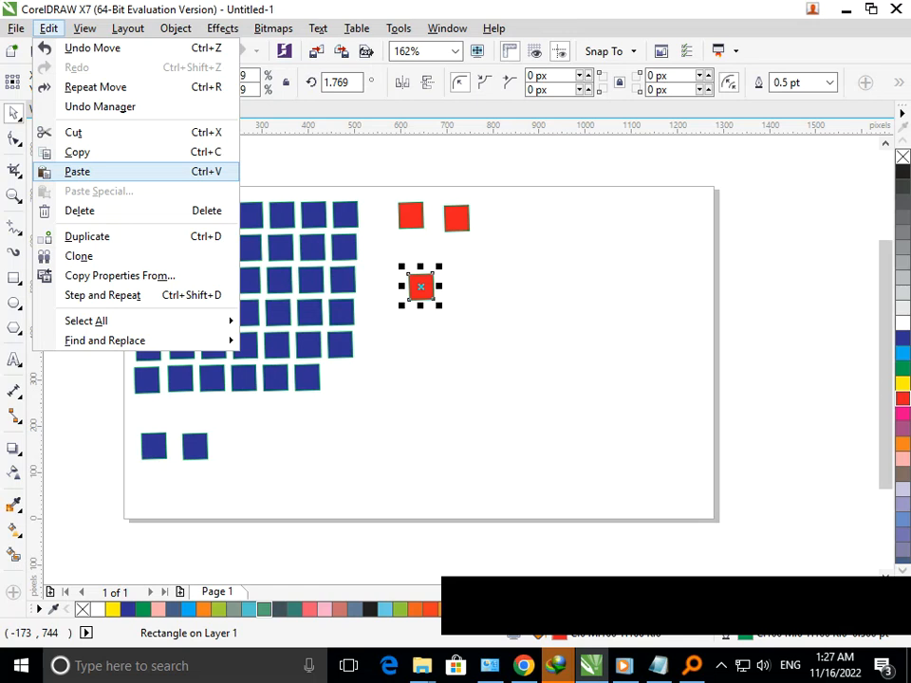
pyautogui.click(77, 171)
pyautogui.click(459, 372)
pyautogui.moveTo(409, 286); pyautogui.dragTo(447, 285)
pyautogui.click(440, 287)
pyautogui.click(414, 327)
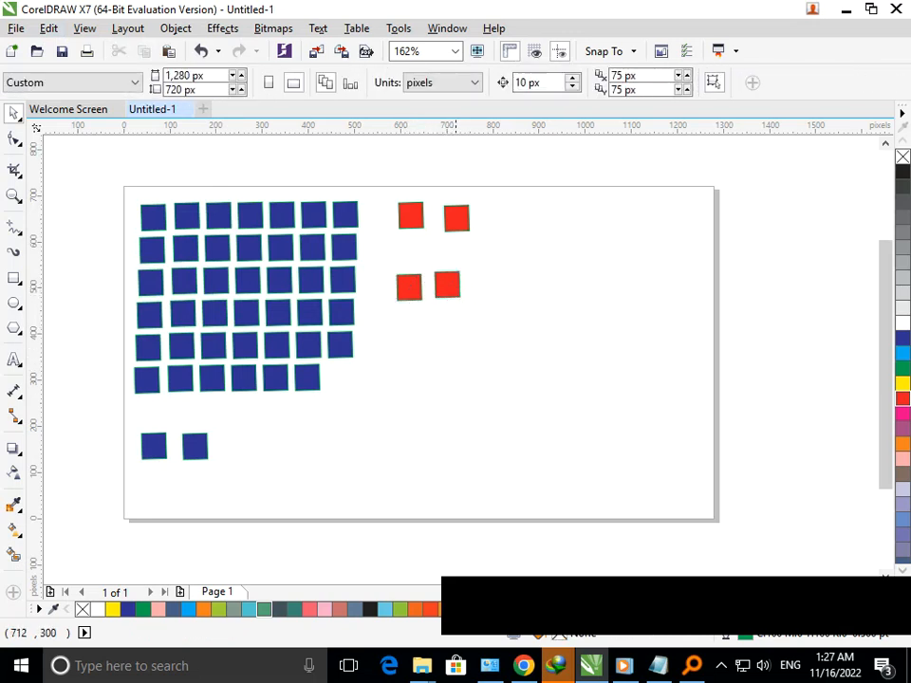
# Step: Move the four red squares toward the middle of the page's empty area and delete the lower pair
pyautogui.moveTo(390, 175); pyautogui.dragTo(515, 329)
pyautogui.moveTo(447, 295); pyautogui.dragTo(510, 350)
pyautogui.click(525, 430)
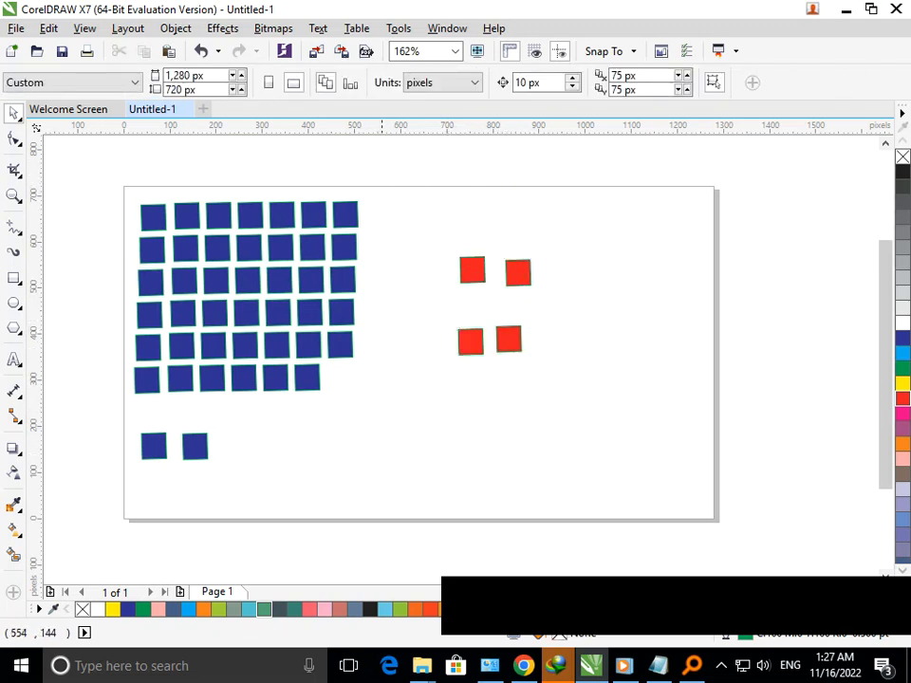
pyautogui.moveTo(431, 226); pyautogui.dragTo(546, 375)
pyautogui.click(514, 415)
pyautogui.moveTo(435, 308); pyautogui.dragTo(605, 406)
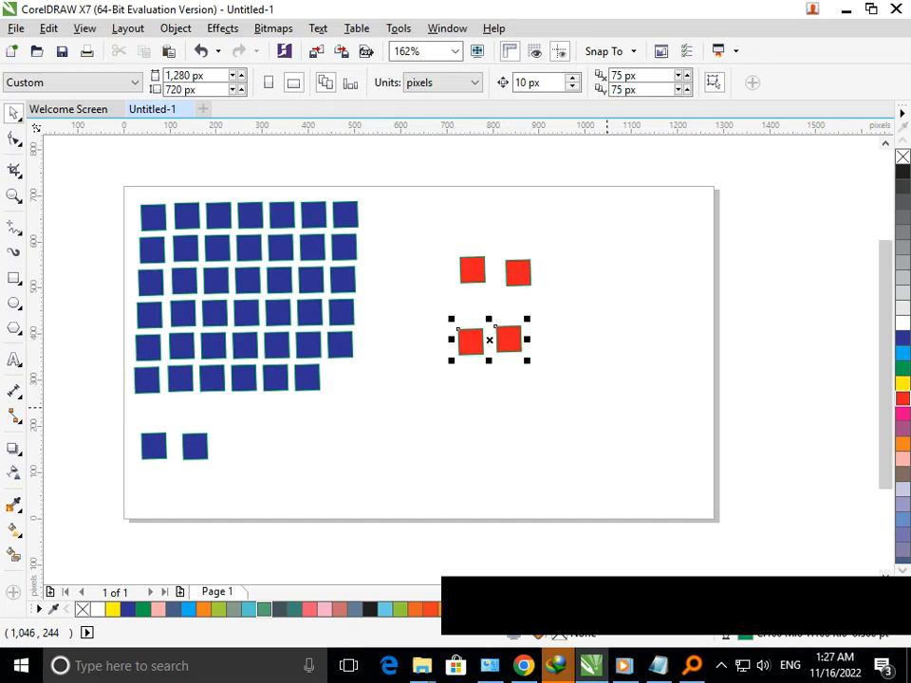
pyautogui.press('Delete')
# Step: Line up the two remaining red squares beside the blue grid's top row and repeat the pair rightward for eight squares
pyautogui.moveTo(463, 262); pyautogui.dragTo(378, 203)
pyautogui.click(522, 276)
pyautogui.moveTo(525, 278); pyautogui.dragTo(429, 213)
pyautogui.click(435, 293)
pyautogui.moveTo(361, 176); pyautogui.dragTo(505, 207)
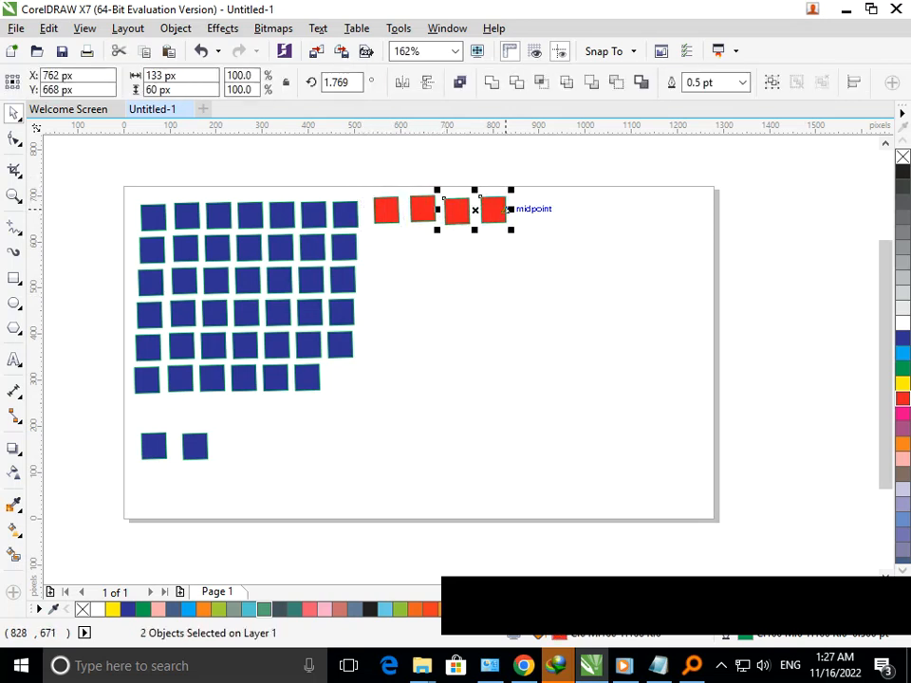
pyautogui.hotkey('ctrl', 'r')
pyautogui.hotkey('ctrl', 'r')
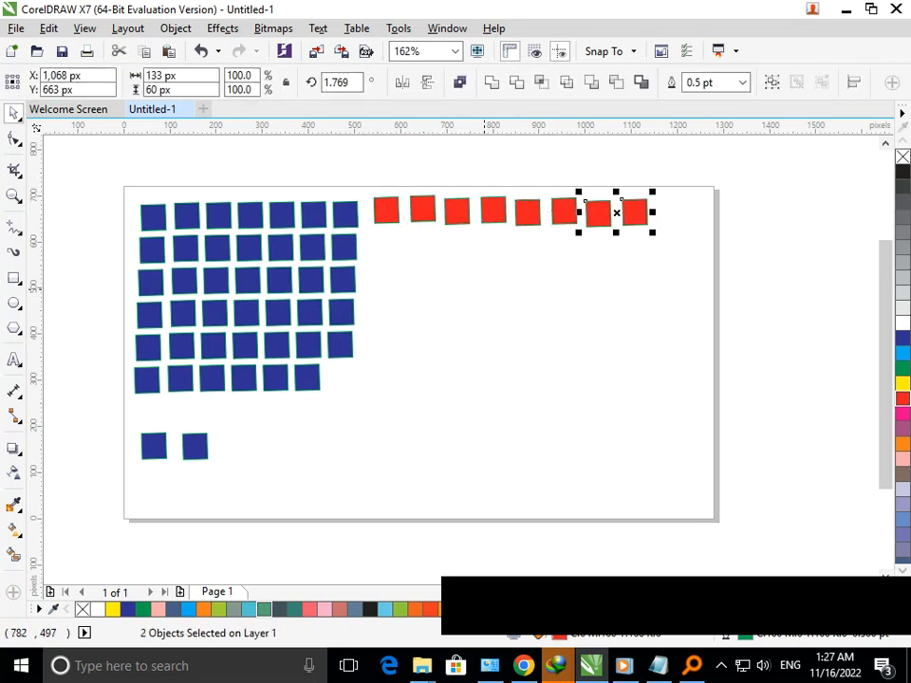
# Step: Add a horizontal guideline across the top row and level the first two red squares with it
pyautogui.click(488, 275)
pyautogui.click(389, 207)
pyautogui.moveTo(413, 128); pyautogui.dragTo(421, 221)
pyautogui.click(422, 214)
pyautogui.press('Down')
pyautogui.press('Down')
pyautogui.press('Up')
pyautogui.click(384, 225)
pyautogui.click(382, 214)
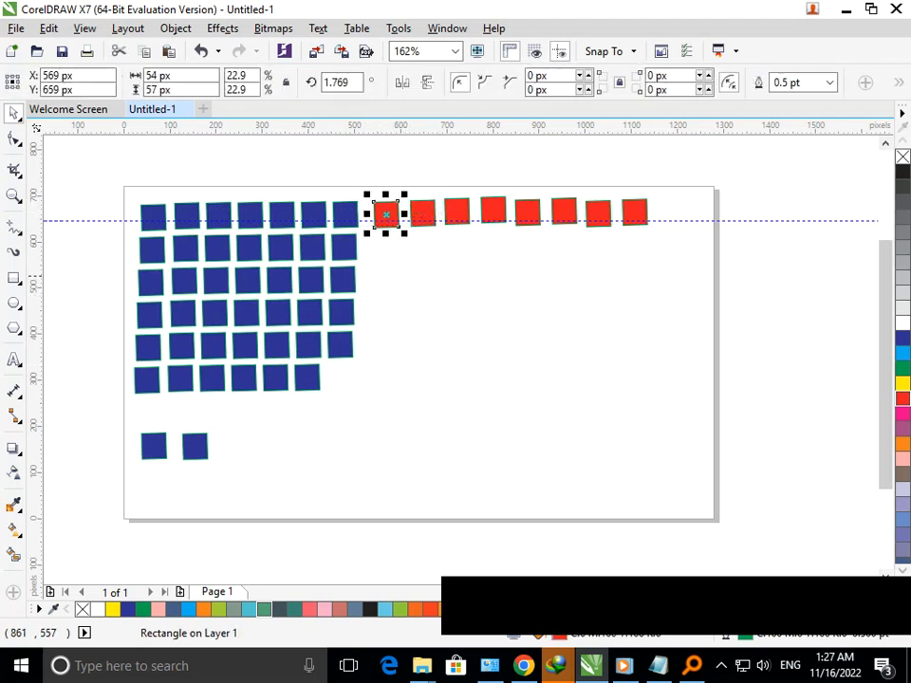
# Step: Delete the seven red squares to the right of the first red square
pyautogui.click(563, 211)
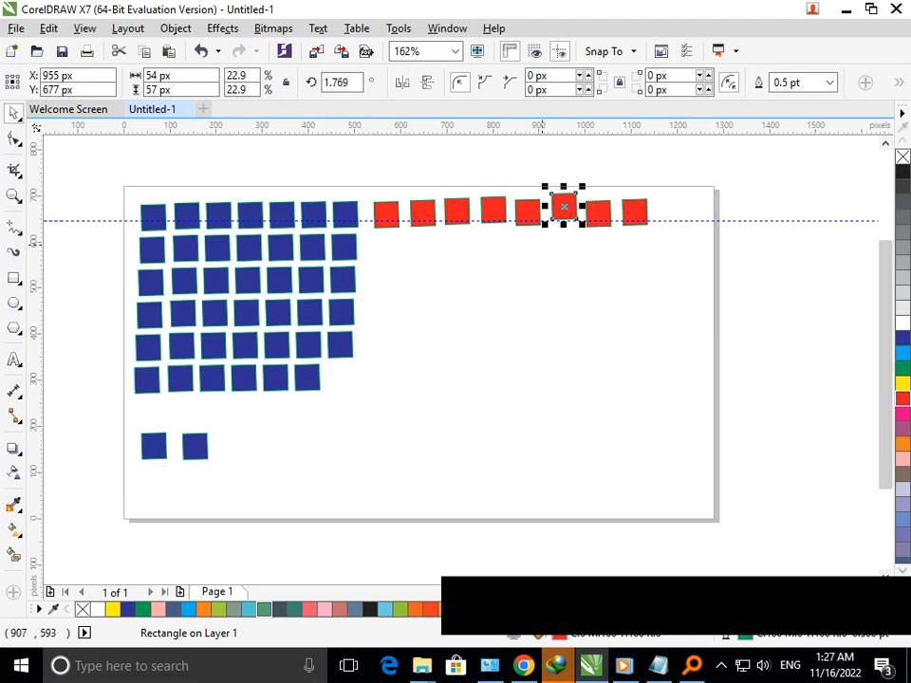
pyautogui.moveTo(708, 159); pyautogui.dragTo(399, 269)
pyautogui.press('Delete')
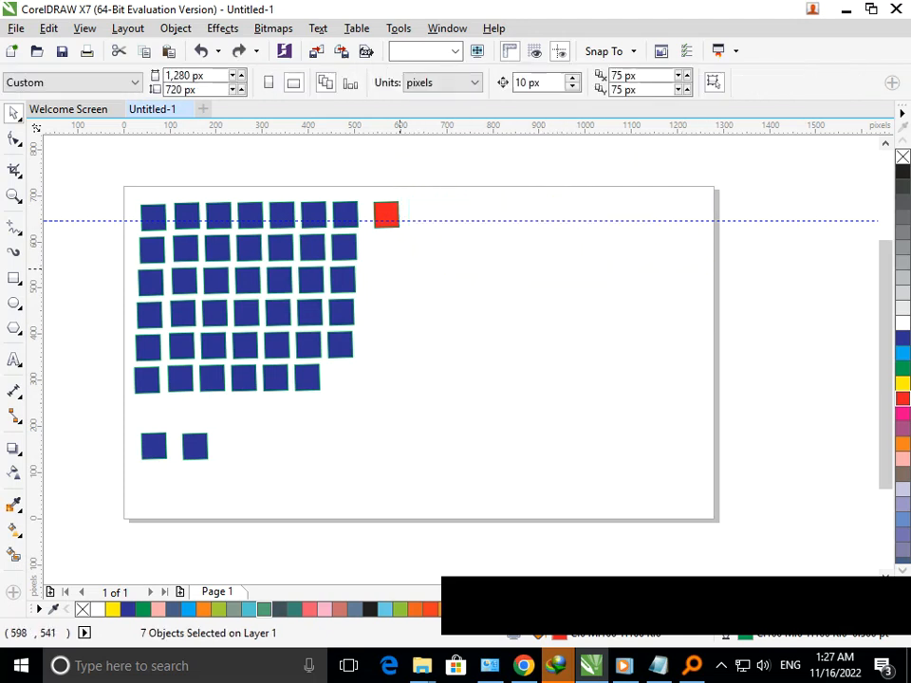
# Step: Copy the red square just to its right and repeat the copy to form a row of ten red squares
pyautogui.moveTo(385, 213); pyautogui.dragTo(417, 214)
pyautogui.rightClick(417, 213)
pyautogui.hotkey('ctrl', 'r')
pyautogui.hotkey('ctrl', 'r')
pyautogui.hotkey('ctrl', 'r')
pyautogui.hotkey('ctrl', 'r')
pyautogui.hotkey('ctrl', 'r')
pyautogui.hotkey('ctrl', 'r')
pyautogui.hotkey('ctrl', 'r')
pyautogui.hotkey('ctrl', 'r')
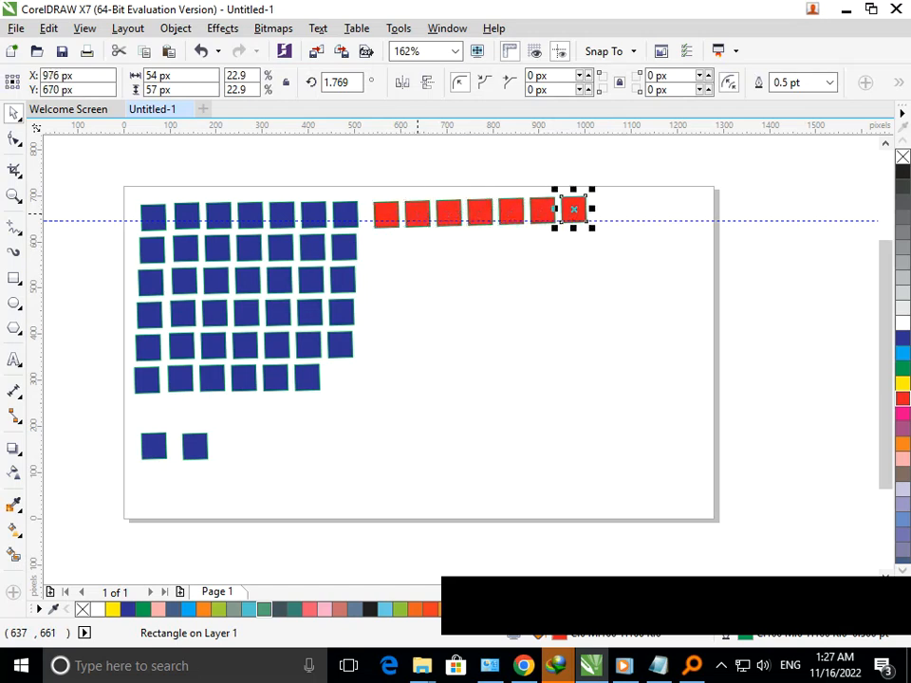
pyautogui.moveTo(364, 181); pyautogui.dragTo(721, 248)
pyautogui.moveTo(527, 212); pyautogui.dragTo(527, 245)
pyautogui.hotkey('ctrl', 'r')
pyautogui.hotkey('ctrl', 'r')
pyautogui.hotkey('ctrl', 'r')
pyautogui.hotkey('ctrl', 'r')
pyautogui.hotkey('ctrl', 'r')
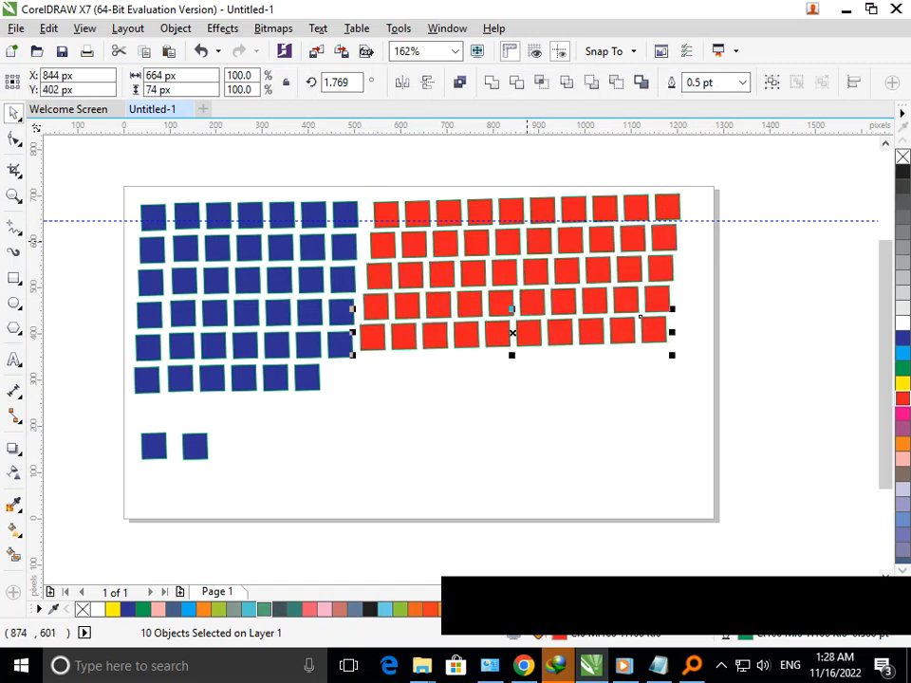
pyautogui.hotkey('ctrl', 'r')
pyautogui.hotkey('ctrl', 'z')
pyautogui.hotkey('ctrl', 'z')
pyautogui.hotkey('ctrl', 'z')
pyautogui.hotkey('ctrl', 'z')
pyautogui.hotkey('ctrl', 'z')
pyautogui.hotkey('ctrl', 'z')
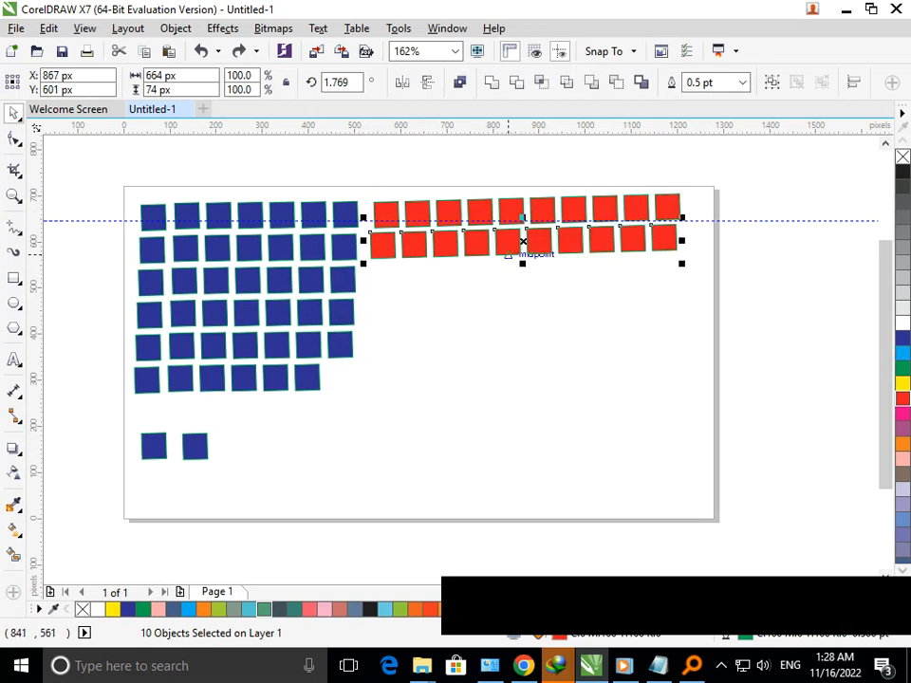
pyautogui.hotkey('ctrl', 'z')
# Step: Copy the row of ten red squares straight down and repeat the copy to build an eight-row red grid
pyautogui.moveTo(527, 210); pyautogui.dragTo(527, 248)
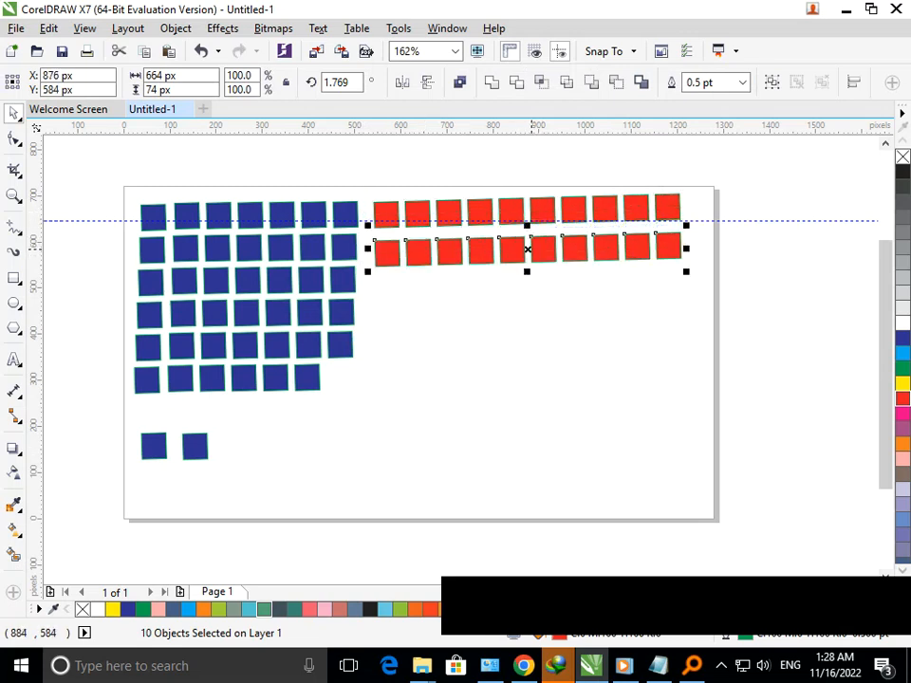
pyautogui.hotkey('ctrl', 'r')
pyautogui.hotkey('ctrl', 'r')
pyautogui.hotkey('ctrl', 'r')
pyautogui.hotkey('ctrl', 'r')
pyautogui.hotkey('ctrl', 'r')
pyautogui.hotkey('ctrl', 'r')
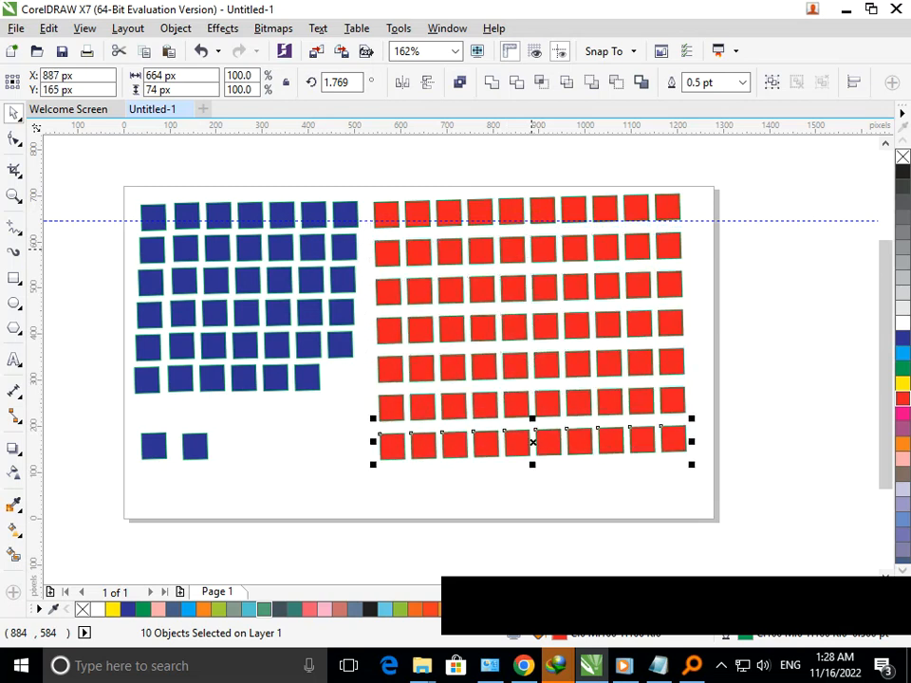
pyautogui.press('Escape')
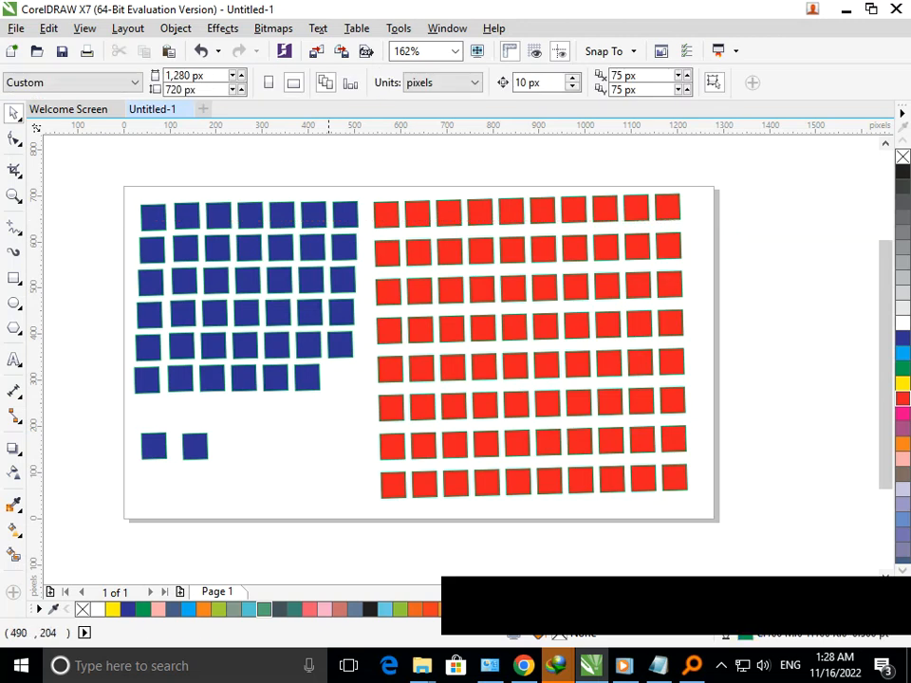
# Step: Copy a loose blue square into the blue grid's empty bottom-right spot and delete the two loose squares below
pyautogui.moveTo(196, 444); pyautogui.dragTo(339, 378)
pyautogui.rightClick(339, 378)
pyautogui.press('Escape')
pyautogui.moveTo(113, 399); pyautogui.dragTo(277, 477)
pyautogui.press('Delete')
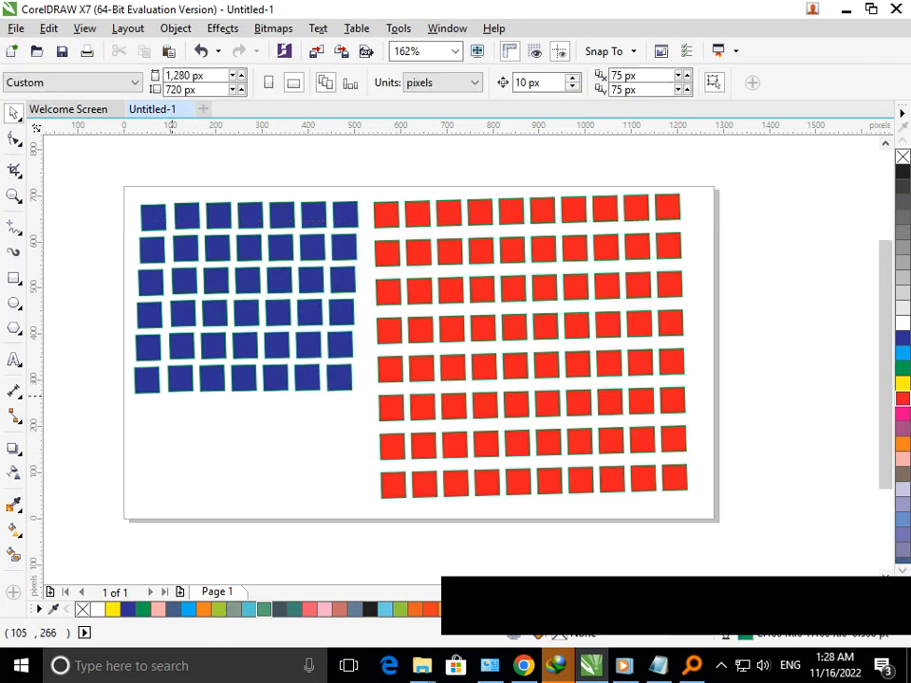
# Step: Copy the blue grid's bottom row of seven squares downward and repeat it to add three rows
pyautogui.moveTo(120, 367); pyautogui.dragTo(201, 406)
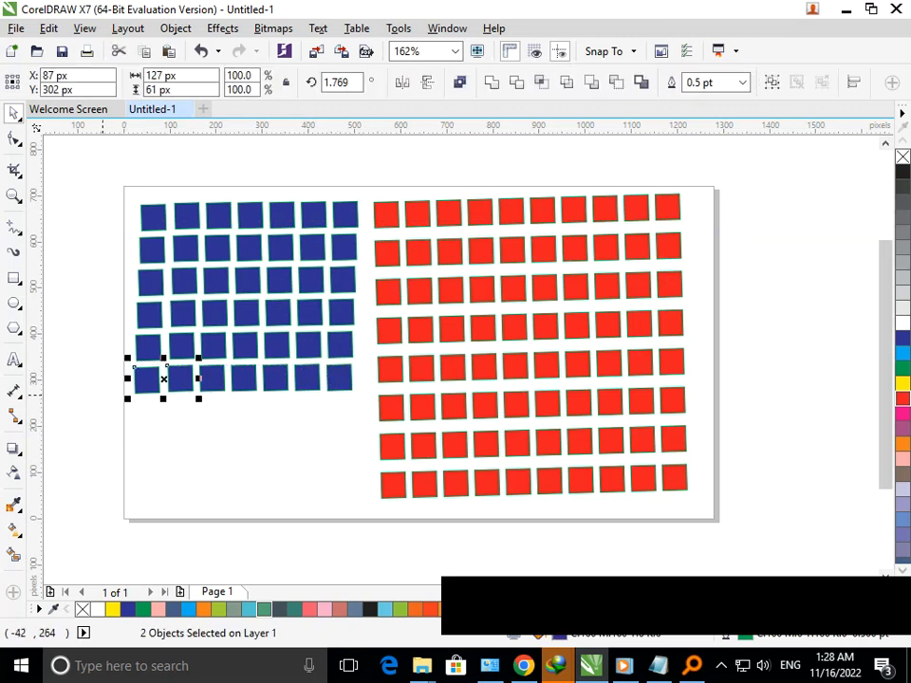
pyautogui.moveTo(109, 360); pyautogui.dragTo(368, 425)
pyautogui.moveTo(245, 374); pyautogui.dragTo(246, 409)
pyautogui.hotkey('ctrl', 'r')
pyautogui.hotkey('ctrl', 'r')
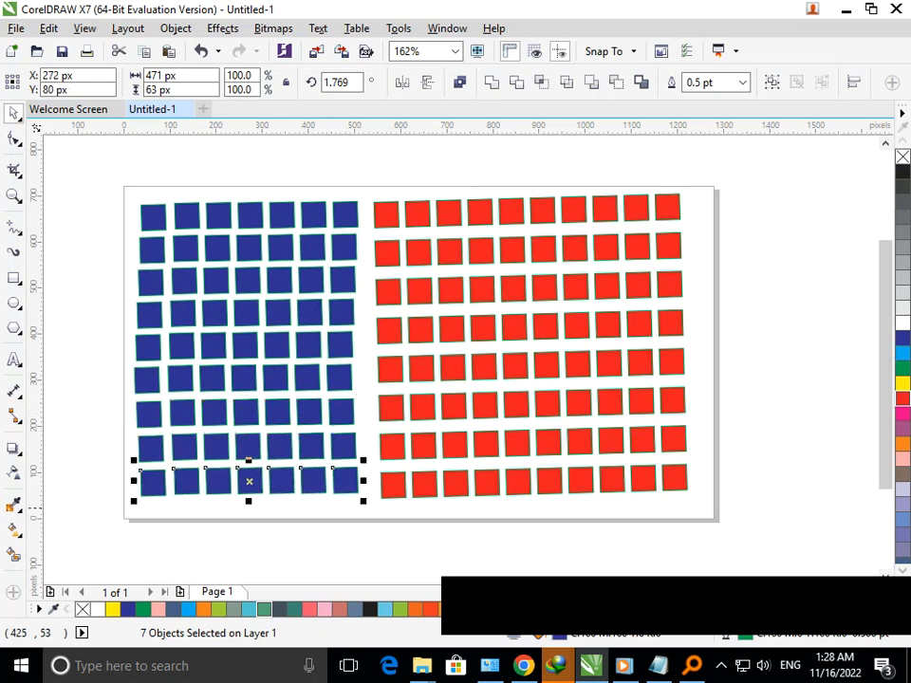
pyautogui.press('Escape')
# Step: Scale both grids down slightly within the page and add a page-sized rectangle of 1,280 × 720 px
pyautogui.moveTo(127, 177); pyautogui.dragTo(687, 489)
pyautogui.click(620, 528)
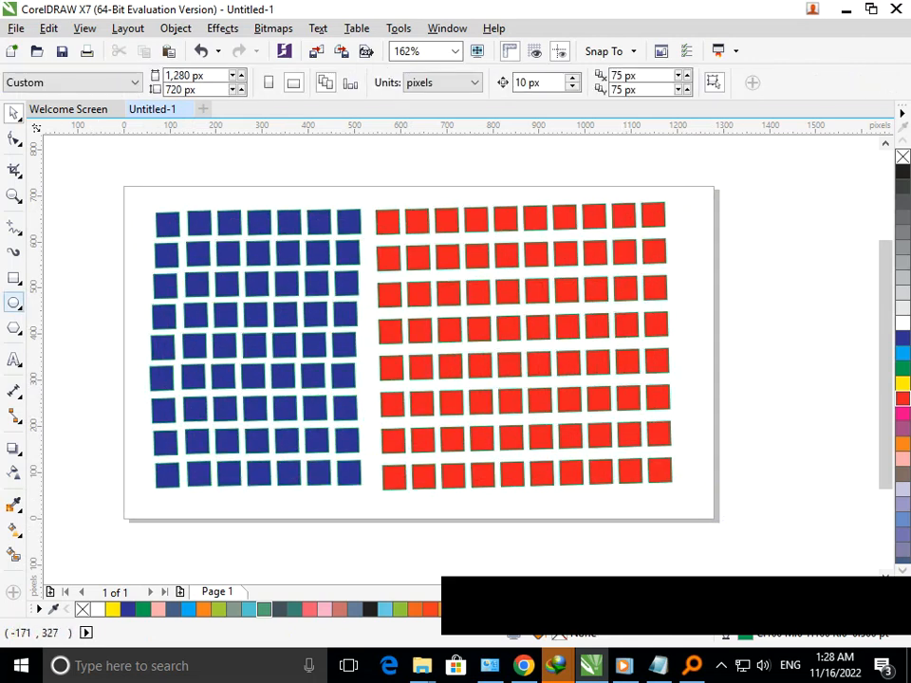
pyautogui.doubleClick(13, 278)
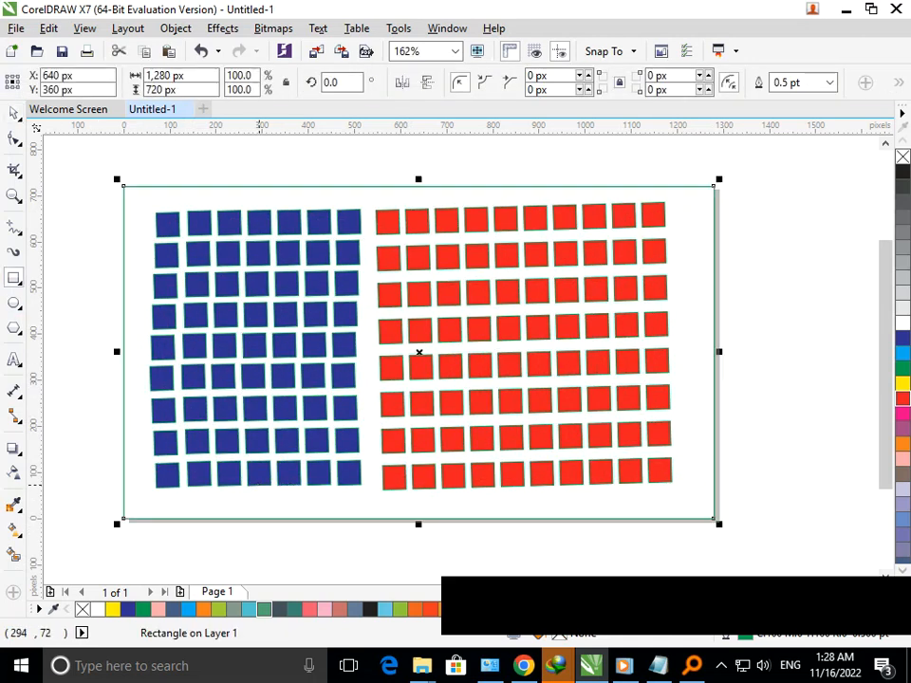
# Step: Export the drawing to the Desktop as a JPEG named 236 with the default export settings
pyautogui.hotkey('ctrl', 'e')
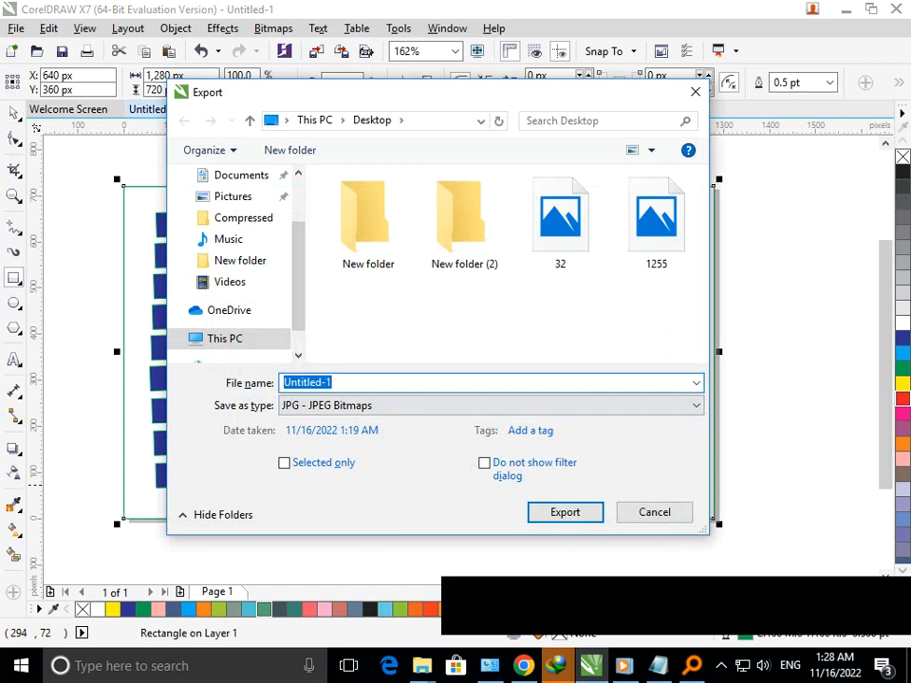
pyautogui.write('238')
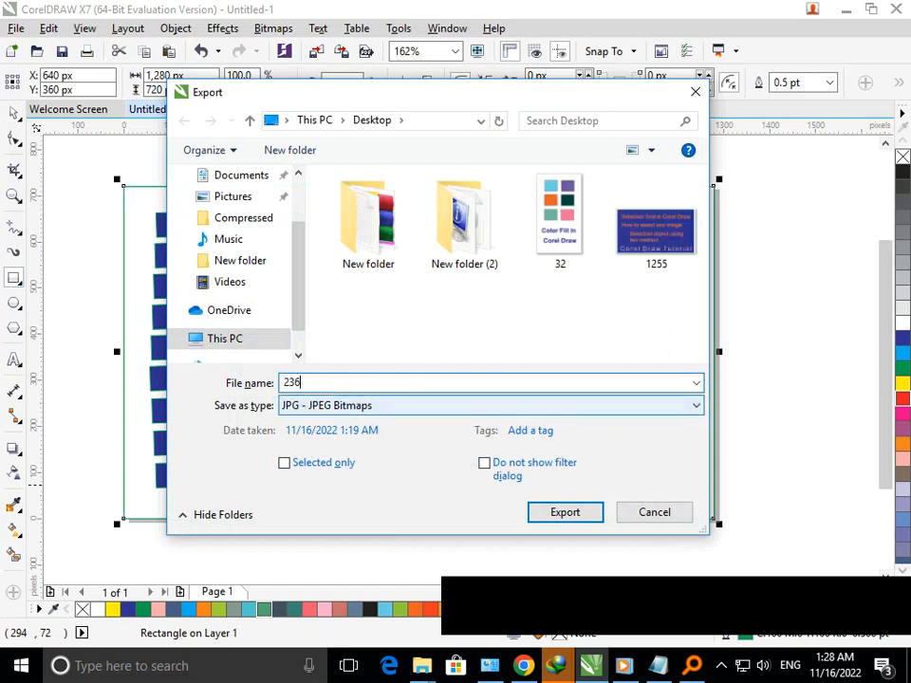
pyautogui.press('Return')
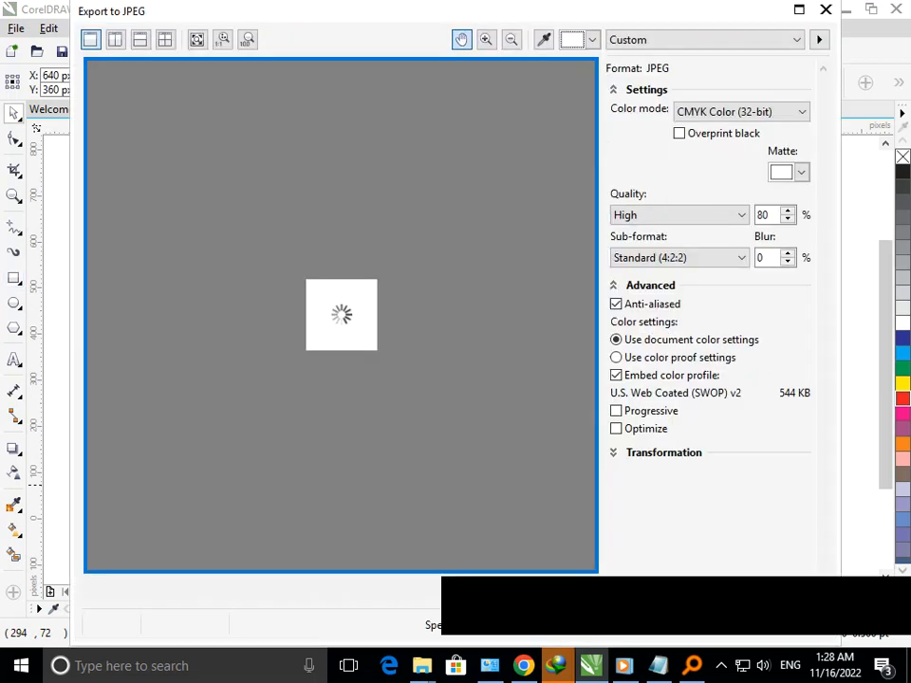
pyautogui.press('Return')
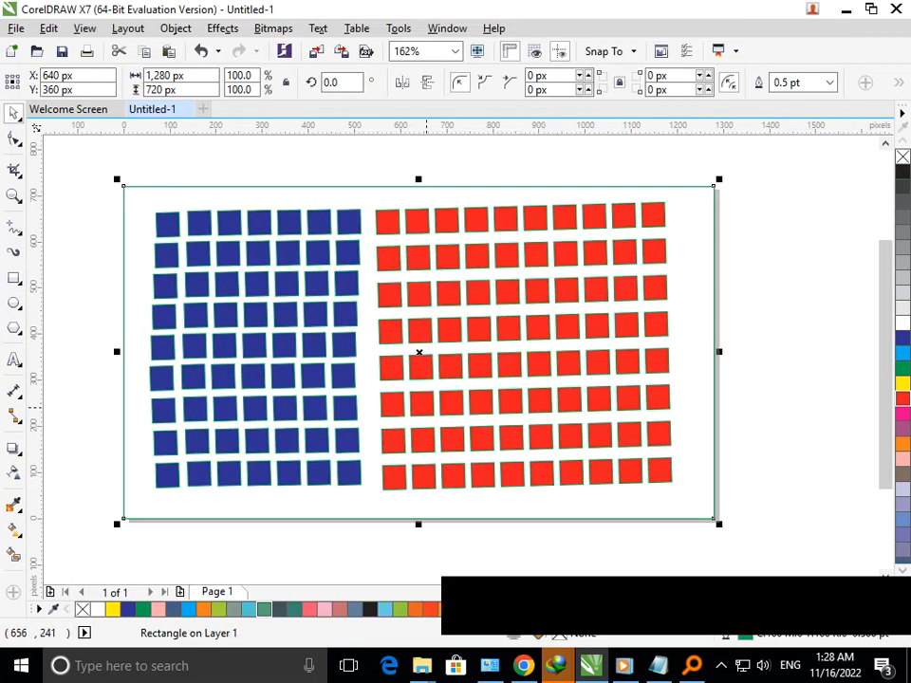
# Step: Minimize the drawing window and open Google Chrome from the desktop
pyautogui.click(846, 9)
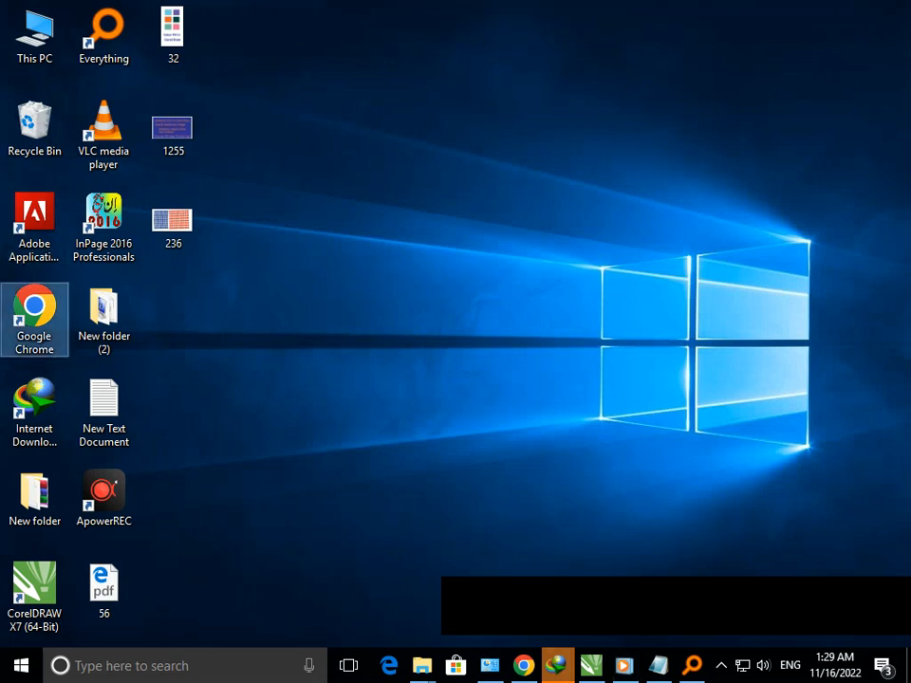
pyautogui.doubleClick(34, 313)
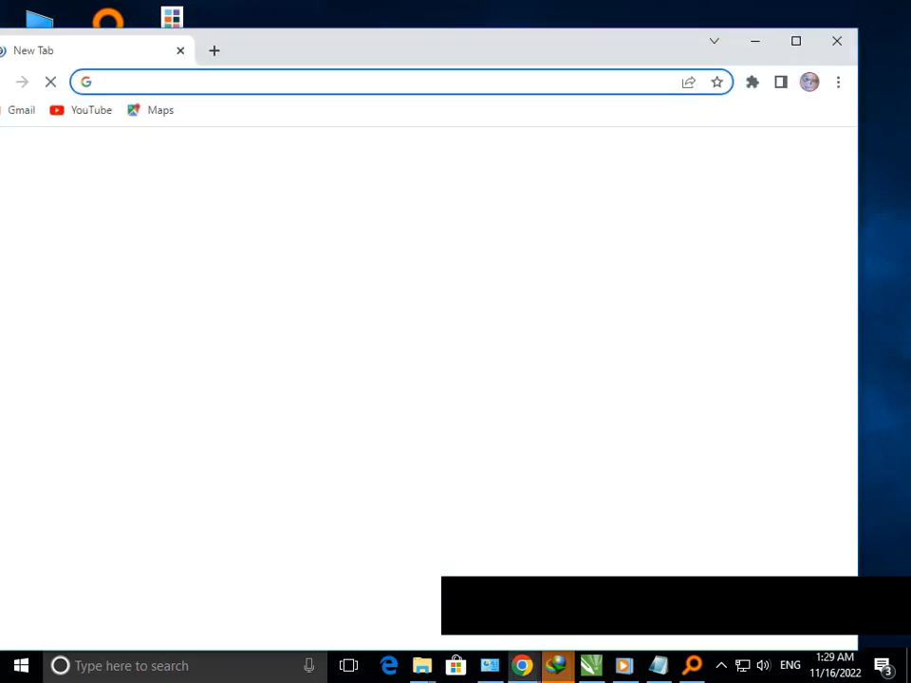